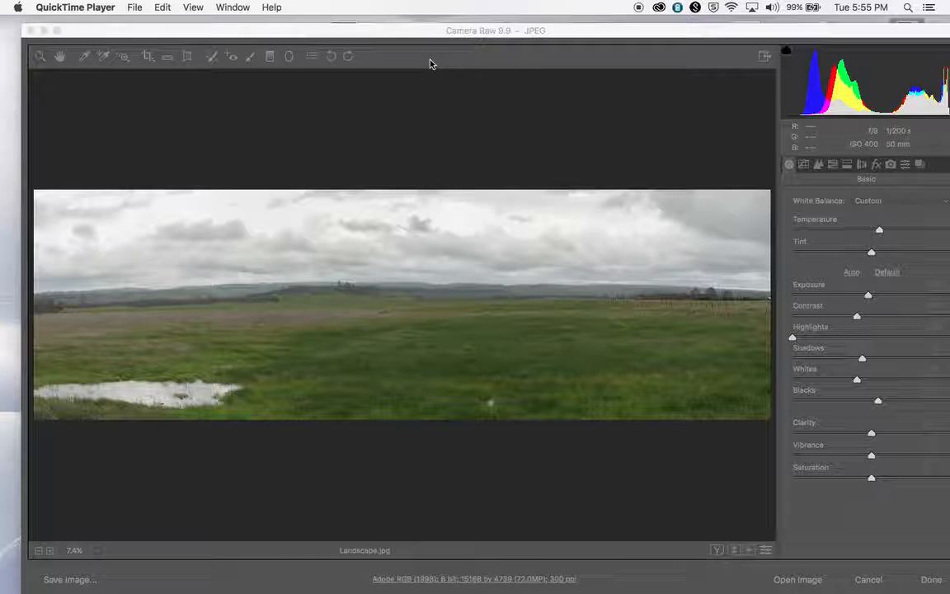
# Step: Set Highlights to -100, Clarity to +65 and Vibrance to +46 for the landscape panorama
pyautogui.click(450, 37)
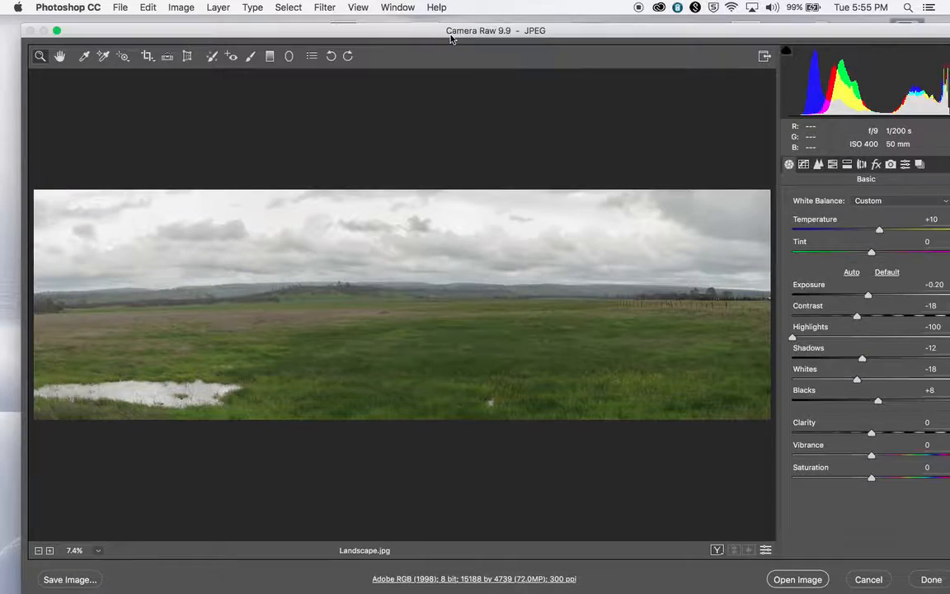
pyautogui.moveTo(450, 37); pyautogui.dragTo(440, 37)
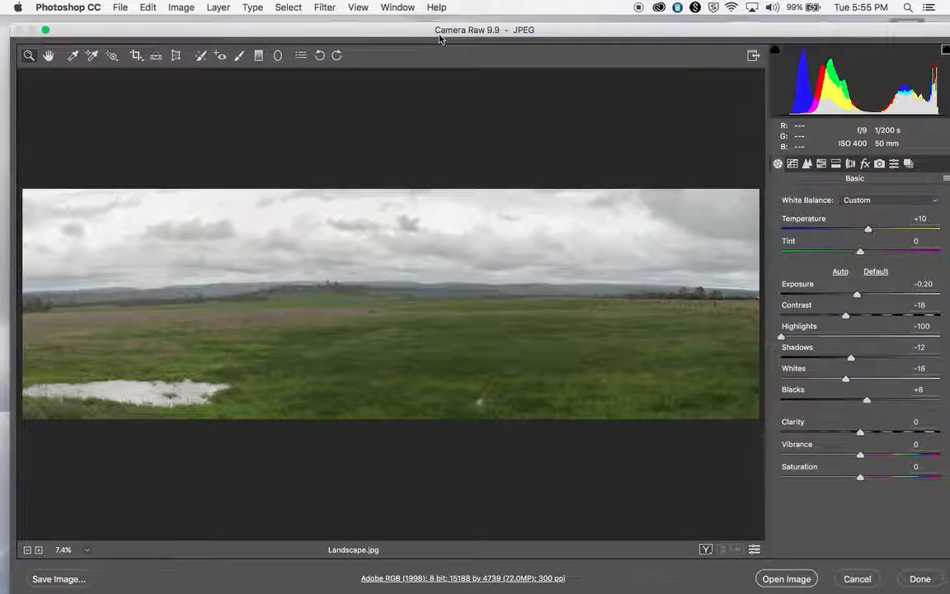
pyautogui.moveTo(439, 37); pyautogui.dragTo(439, 38)
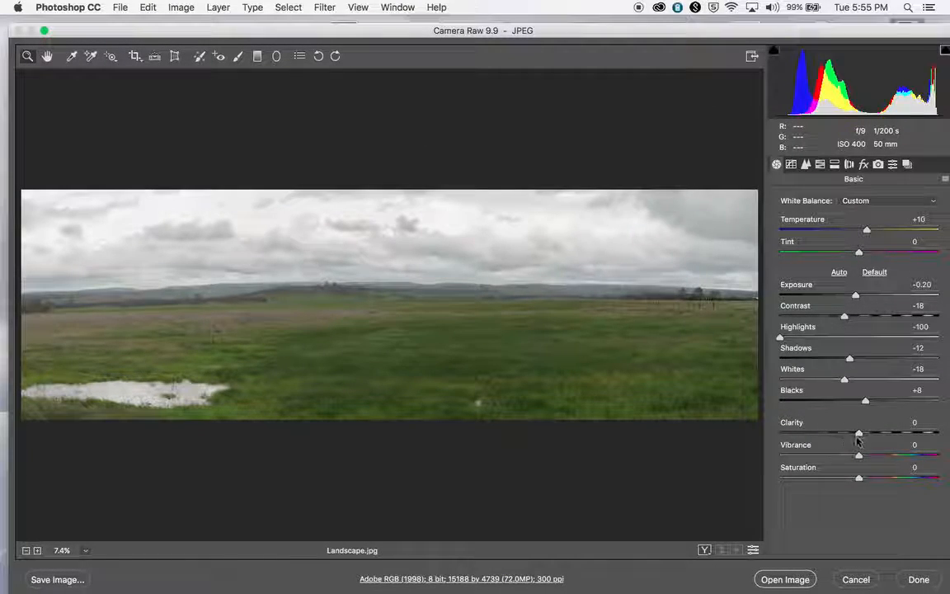
pyautogui.moveTo(858, 433); pyautogui.dragTo(908, 437)
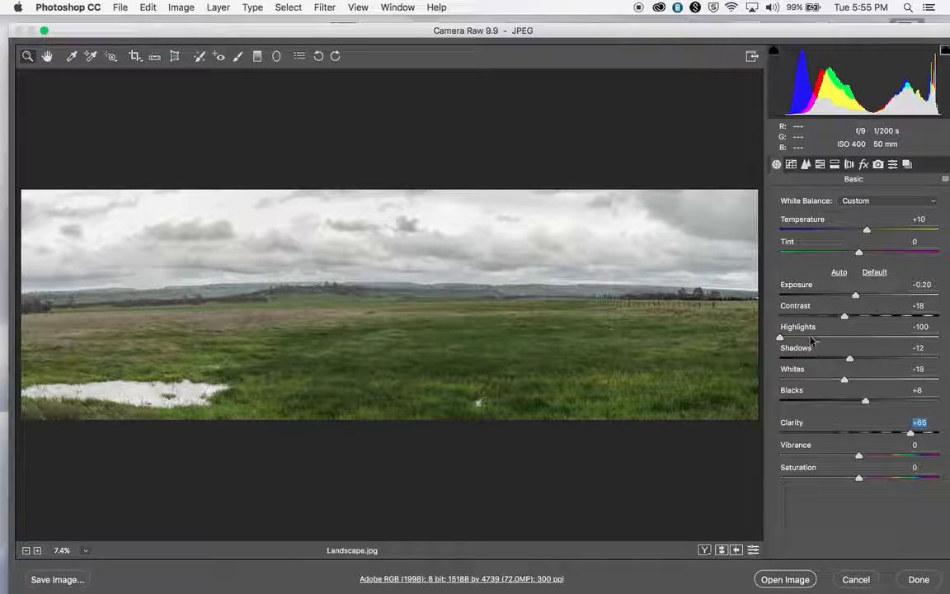
pyautogui.moveTo(779, 337)
pyautogui.mouseDown()
pyautogui.moveTo(890, 339)
pyautogui.moveTo(778, 334)
pyautogui.mouseUp()
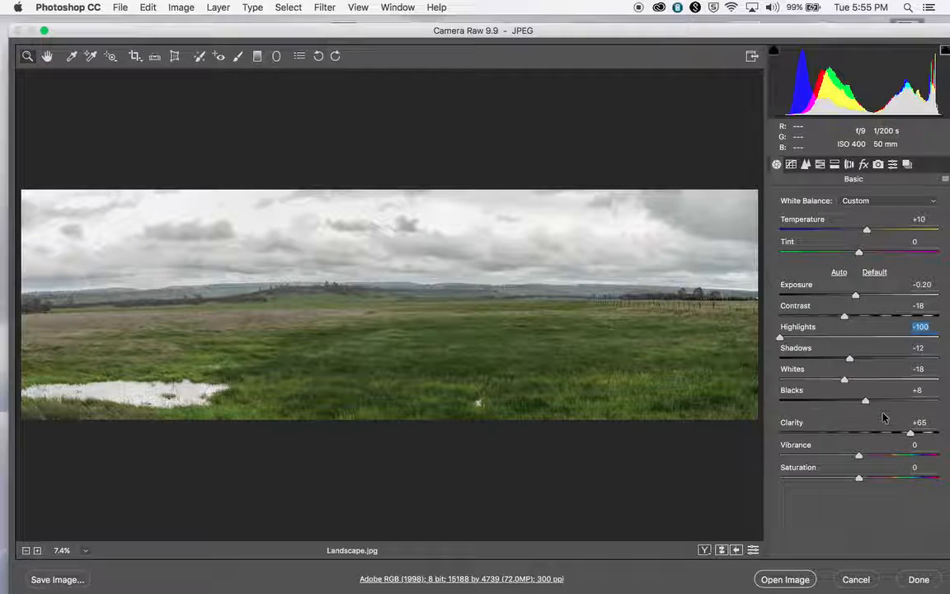
pyautogui.moveTo(858, 455); pyautogui.dragTo(896, 452)
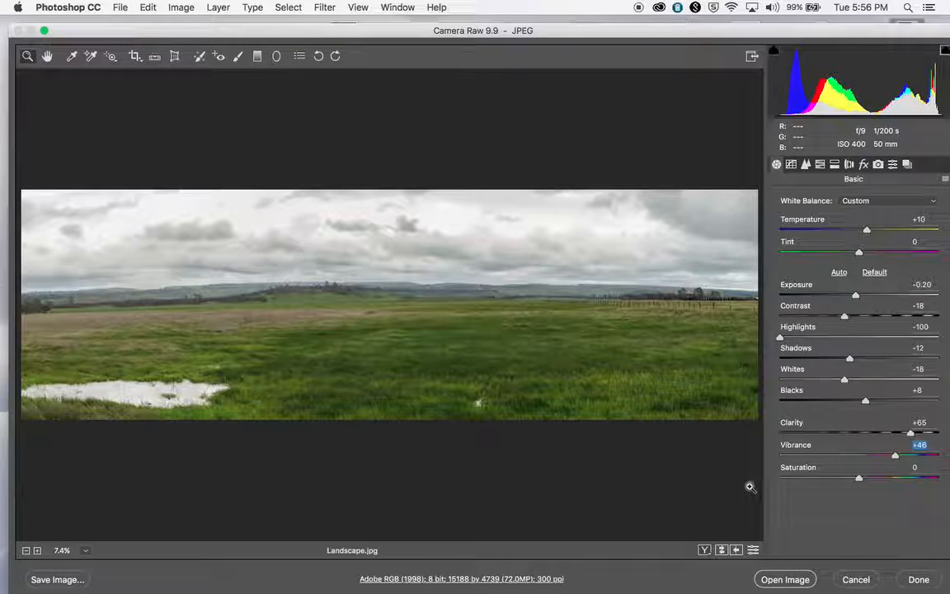
# Step: Open the adjusted panorama in Photoshop, maximize the workspace and fit the whole image in view at 6.25%
pyautogui.click(793, 574)
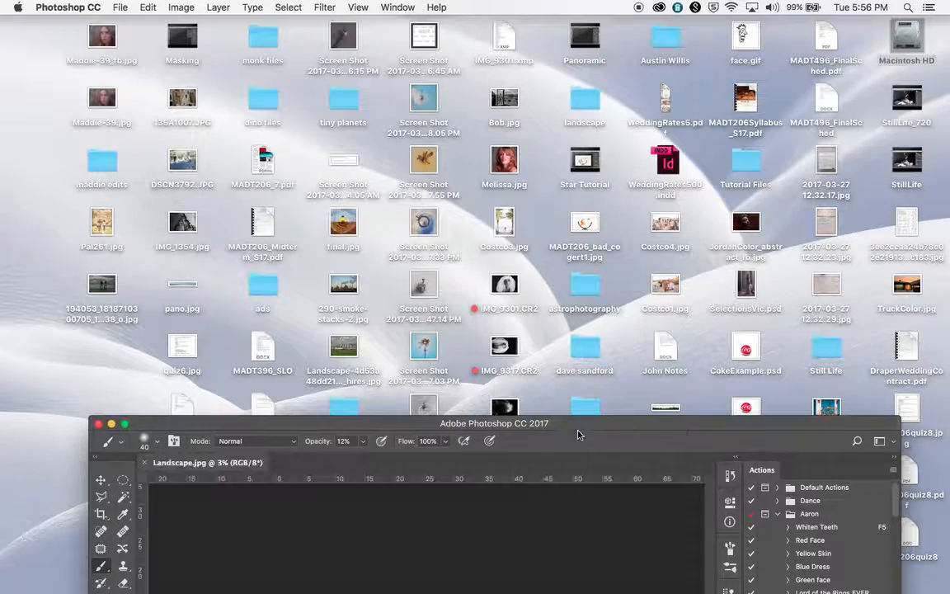
pyautogui.moveTo(582, 423); pyautogui.dragTo(543, 53)
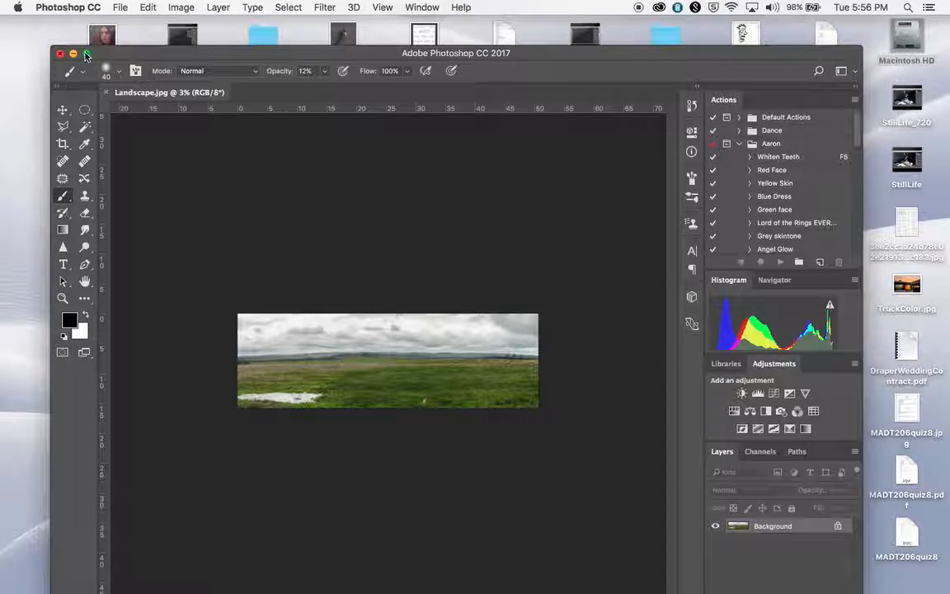
pyautogui.doubleClick(210, 53)
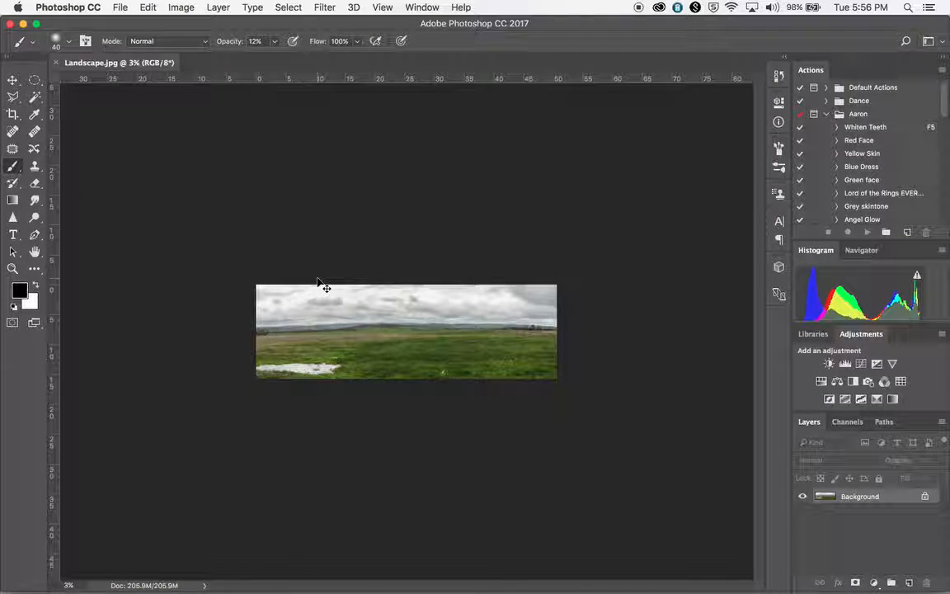
pyautogui.press('super+equal')
pyautogui.press('super+equal')
pyautogui.press('super+equal')
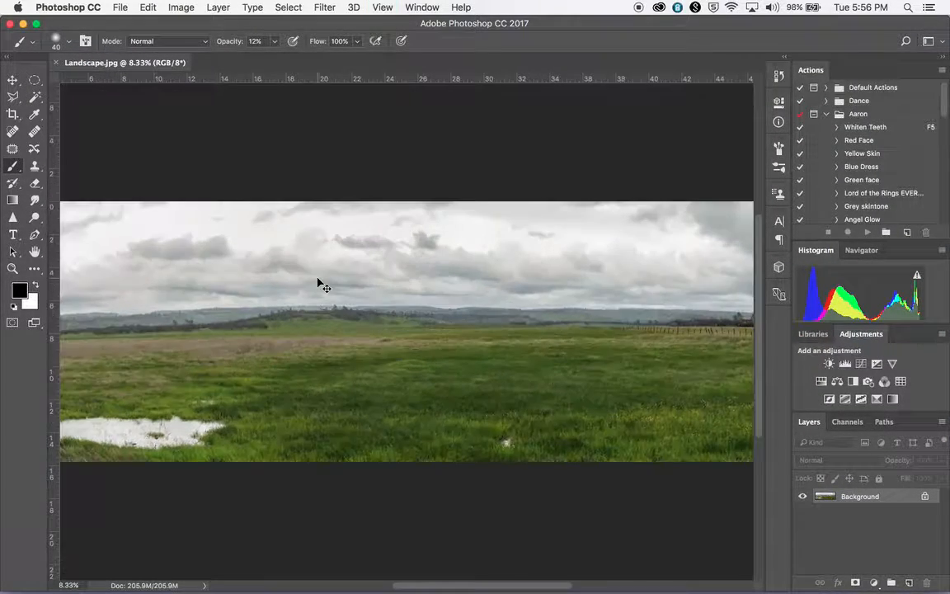
pyautogui.press('super+minus')
pyautogui.press('super+minus')
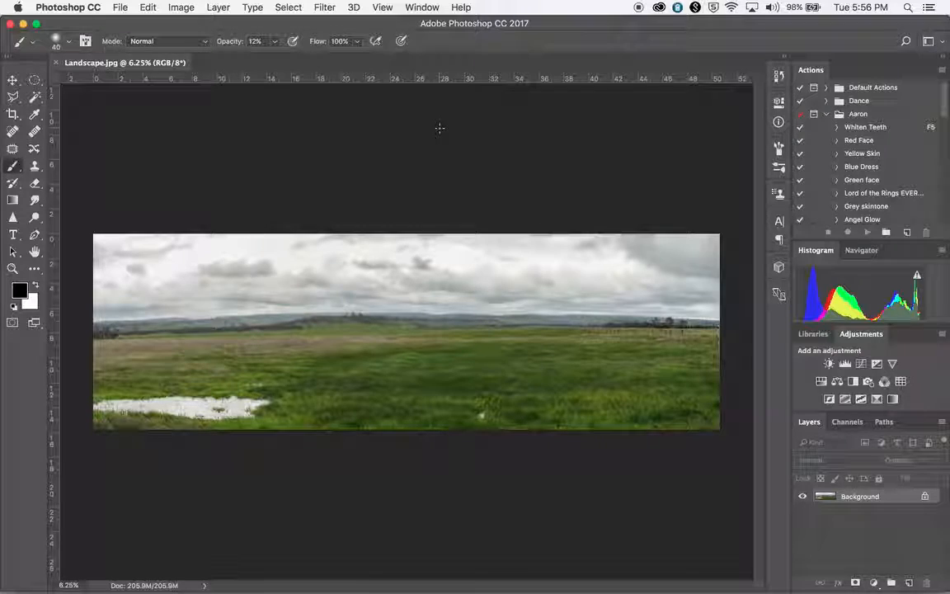
# Step: Add a Curves adjustment layer that darkens the image, with points at input 139, output 101 and input 66, output 31
pyautogui.click(874, 584)
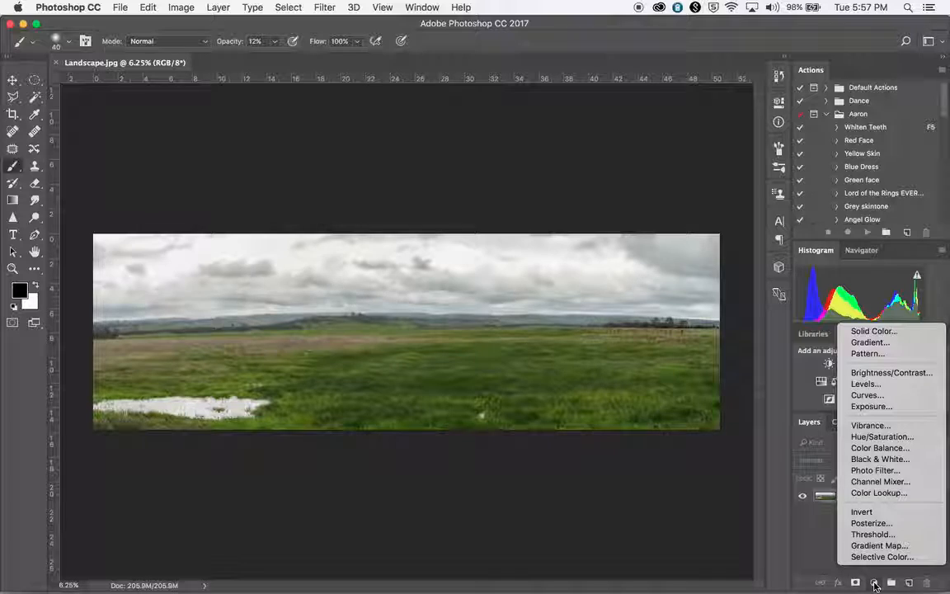
pyautogui.click(887, 397)
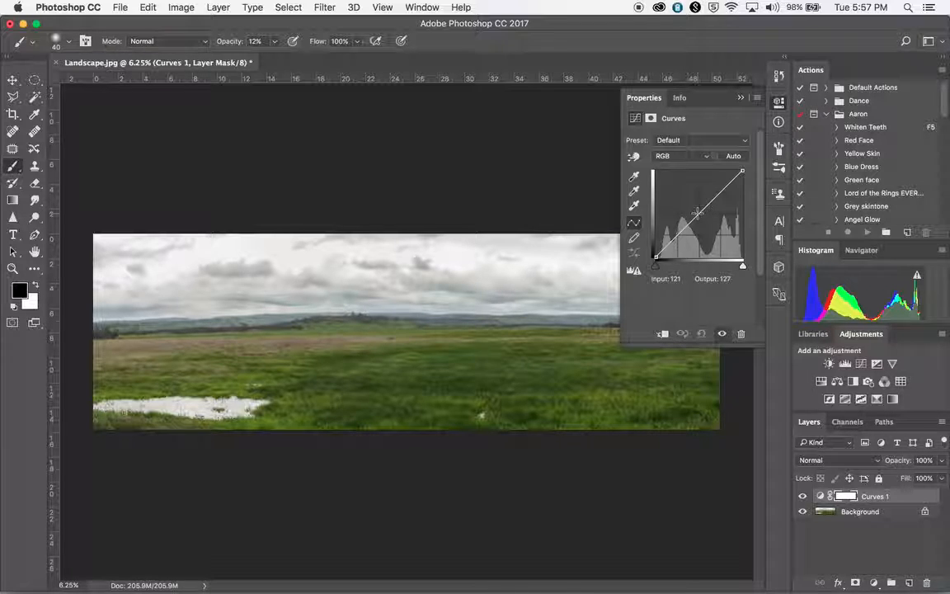
pyautogui.moveTo(696, 214); pyautogui.dragTo(701, 223)
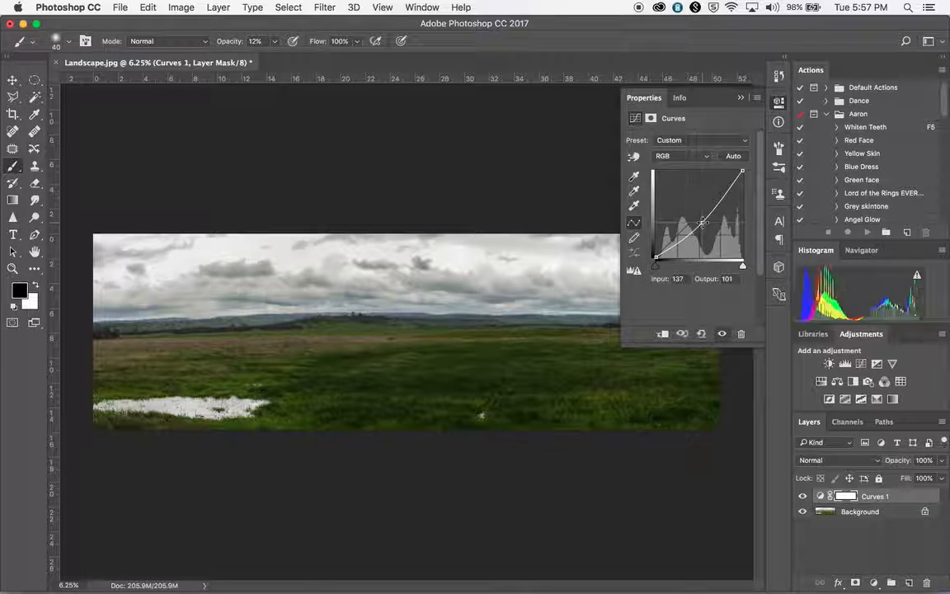
pyautogui.moveTo(676, 245); pyautogui.dragTo(677, 245)
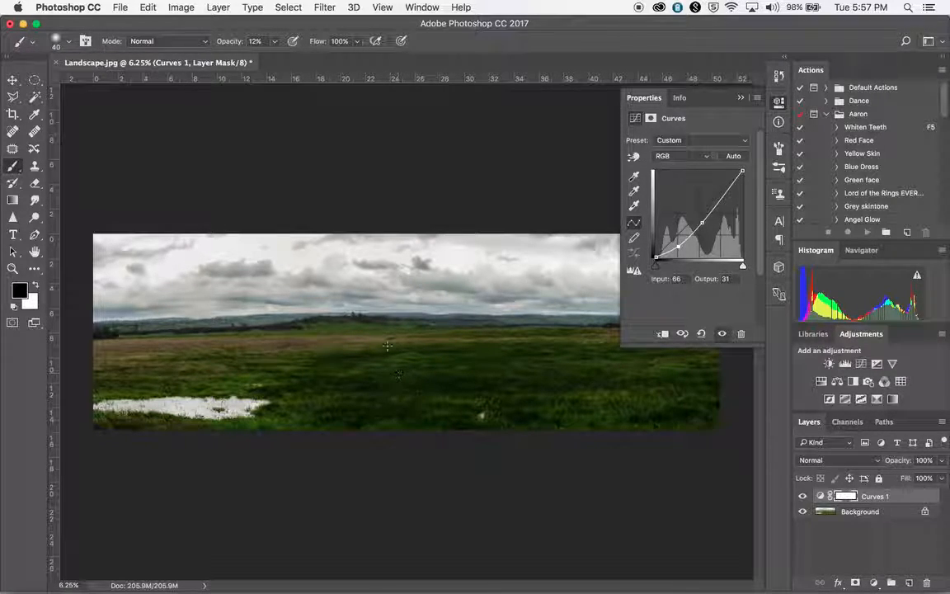
pyautogui.click(702, 221)
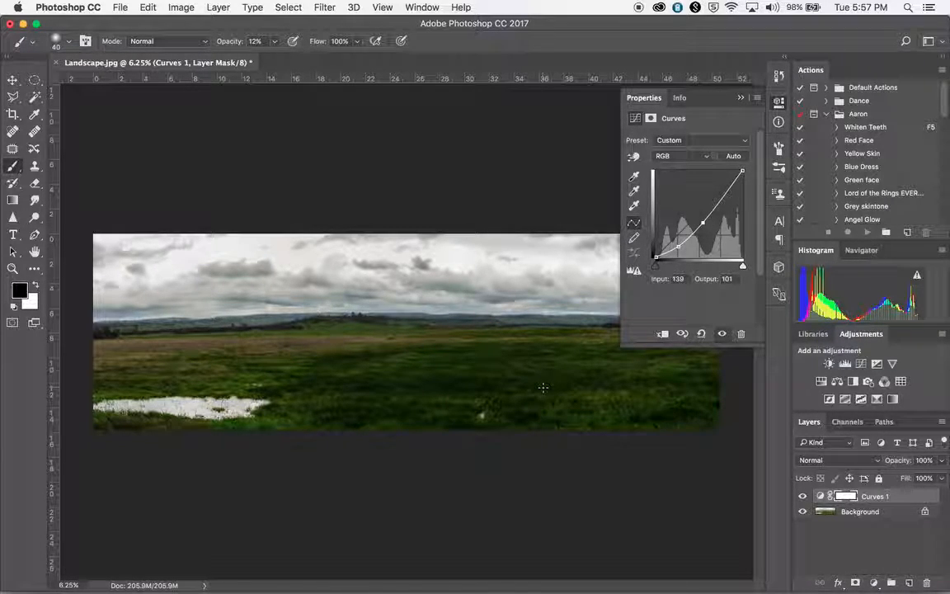
pyautogui.click(740, 98)
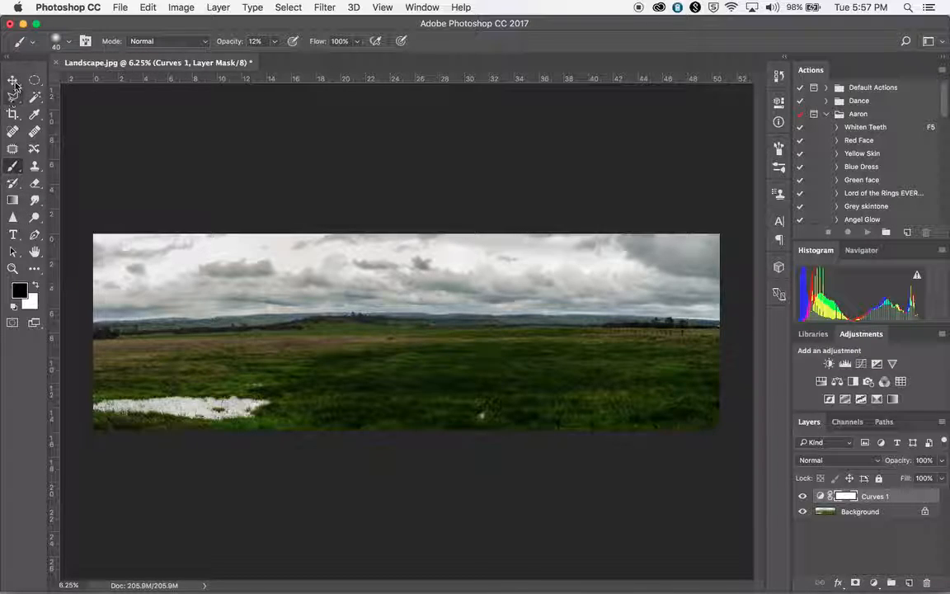
# Step: Mask the Curves darkening off the grass with linear fade-to-transparent gradients running from the image's lower part up to the horizon
pyautogui.click(13, 201)
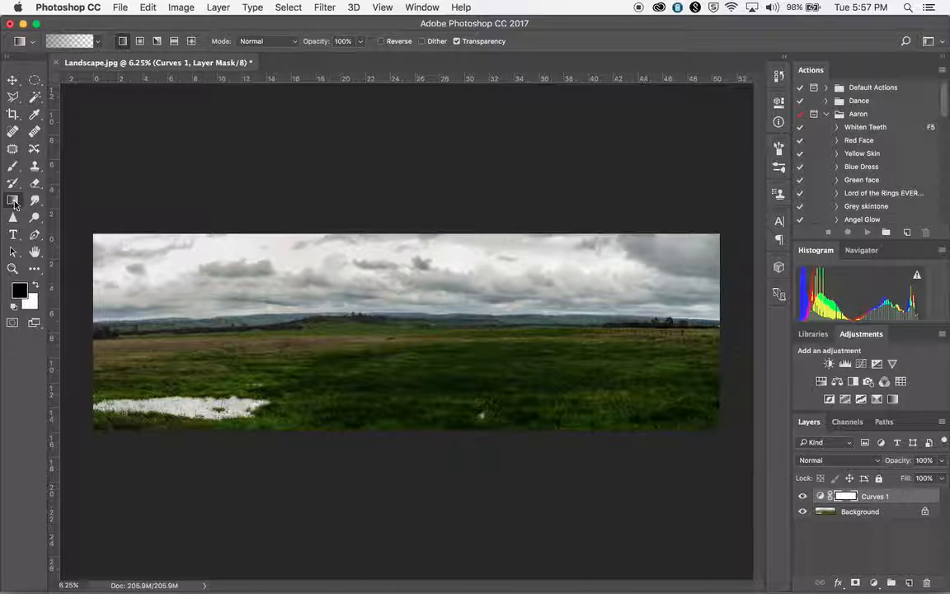
pyautogui.click(97, 42)
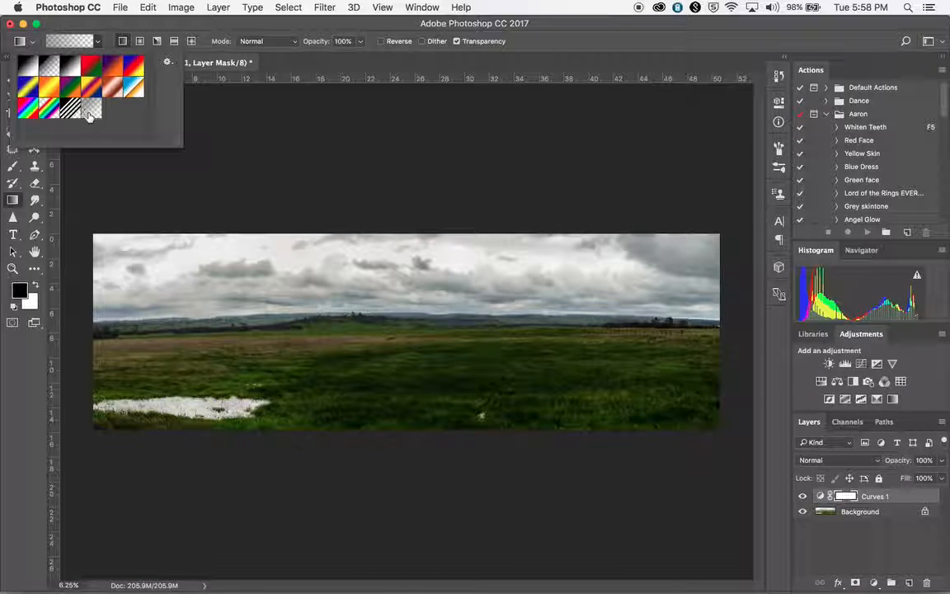
pyautogui.click(124, 45)
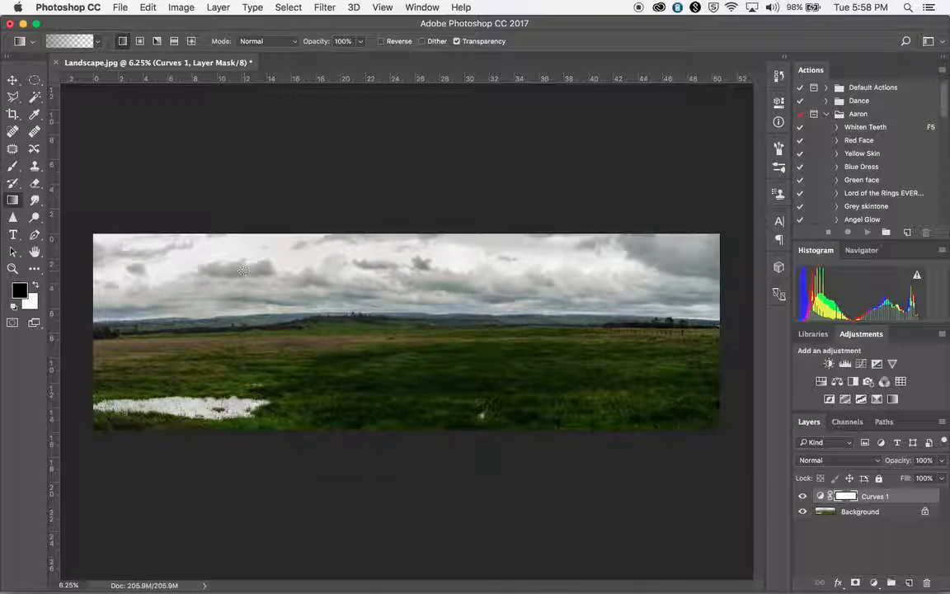
pyautogui.click(35, 286)
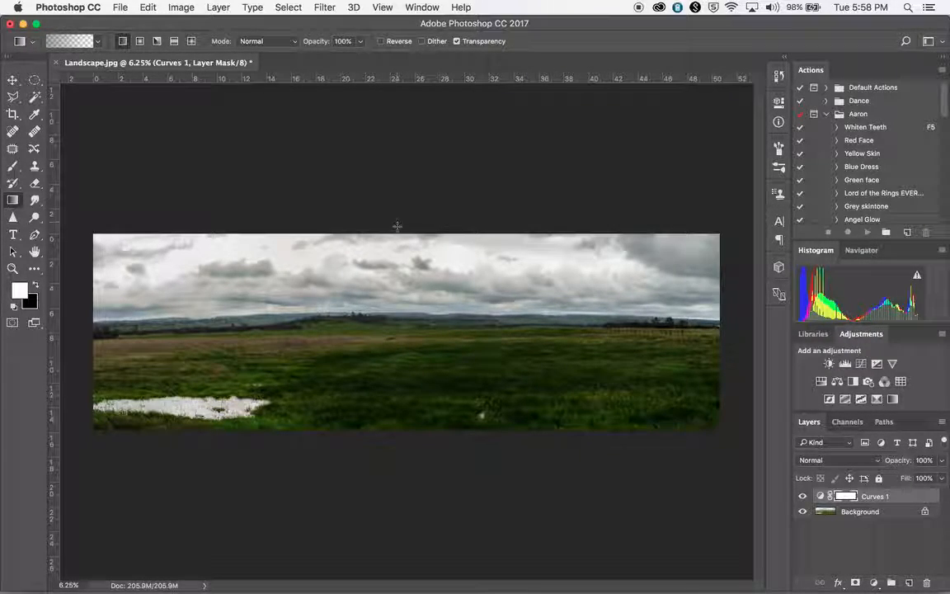
pyautogui.moveTo(395, 435); pyautogui.dragTo(397, 323)
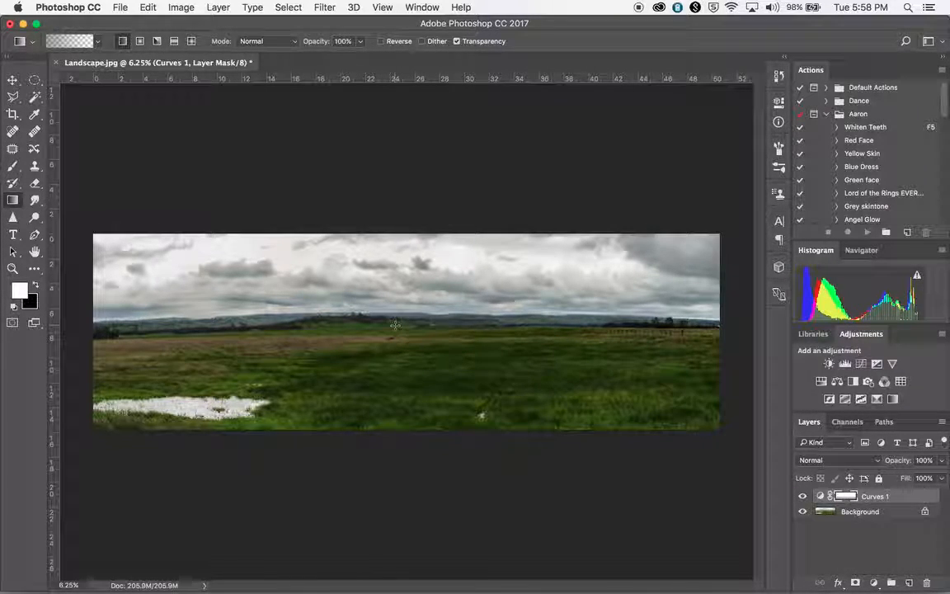
pyautogui.moveTo(394, 403); pyautogui.dragTo(389, 325)
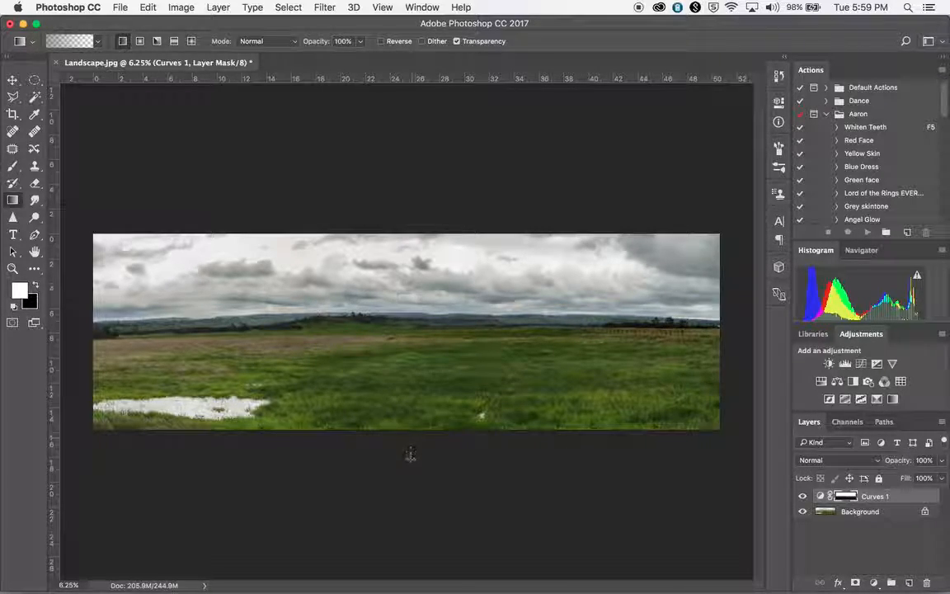
# Step: Compare the image with the Curves mask disabled and enabled, and reinforce the mask with two more short gradients up to the horizon
pyautogui.keyDown('shift'); pyautogui.click(845, 495); pyautogui.keyUp('shift')
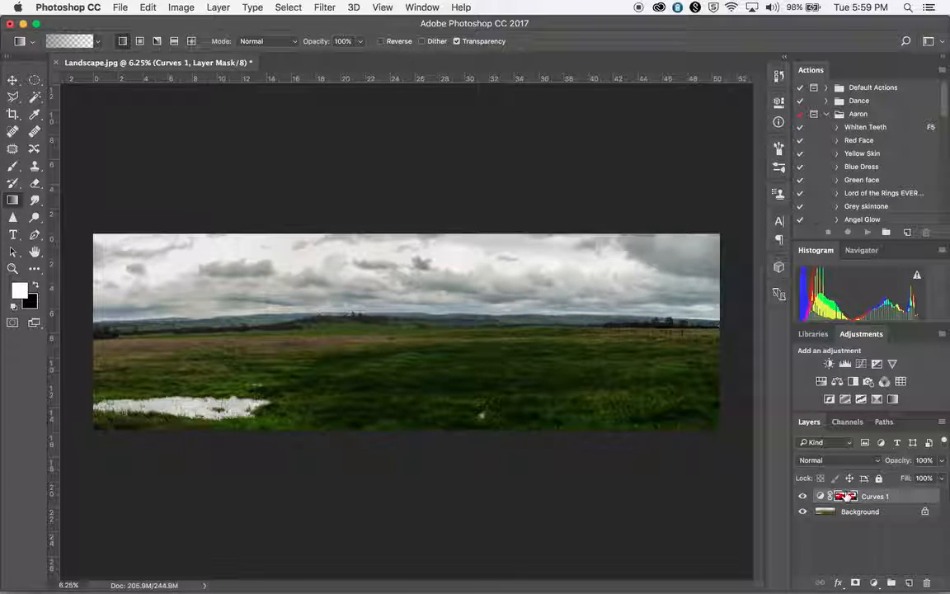
pyautogui.keyDown('shift'); pyautogui.click(845, 498); pyautogui.keyUp('shift')
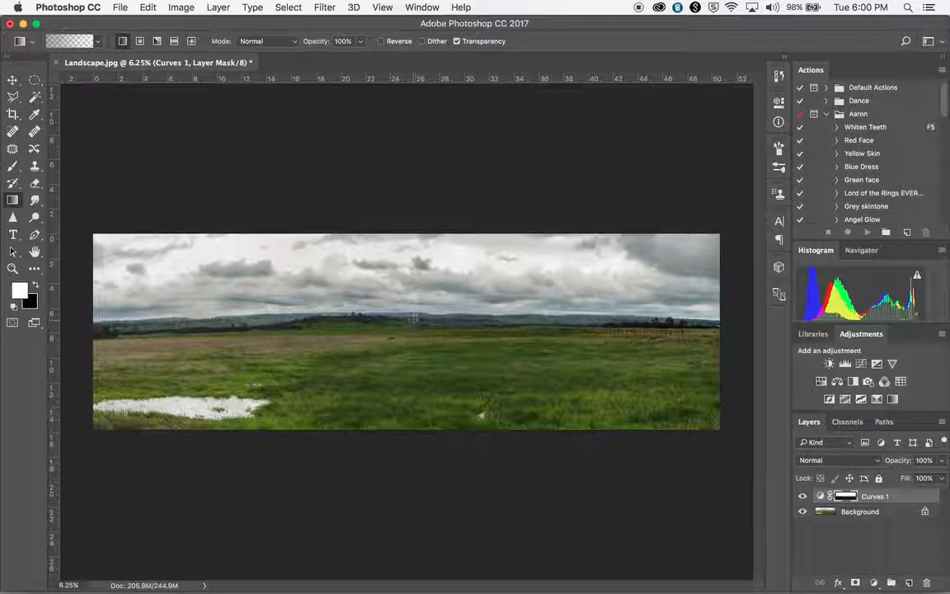
pyautogui.moveTo(408, 385); pyautogui.dragTo(409, 328)
pyautogui.moveTo(409, 378); pyautogui.dragTo(412, 325)
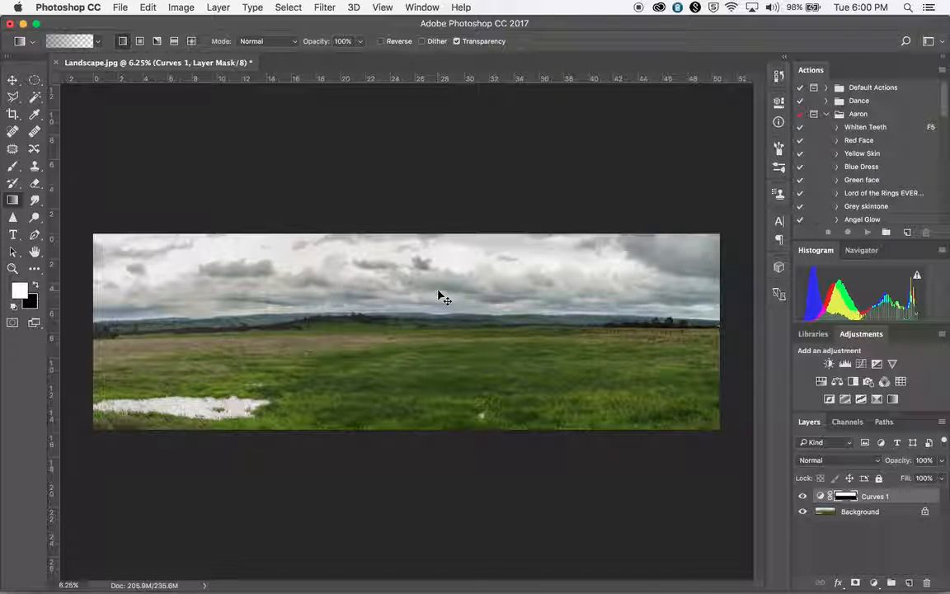
# Step: Merge the Curves layer down into the Background and add a new Curves adjustment layer
pyautogui.press('super+e')
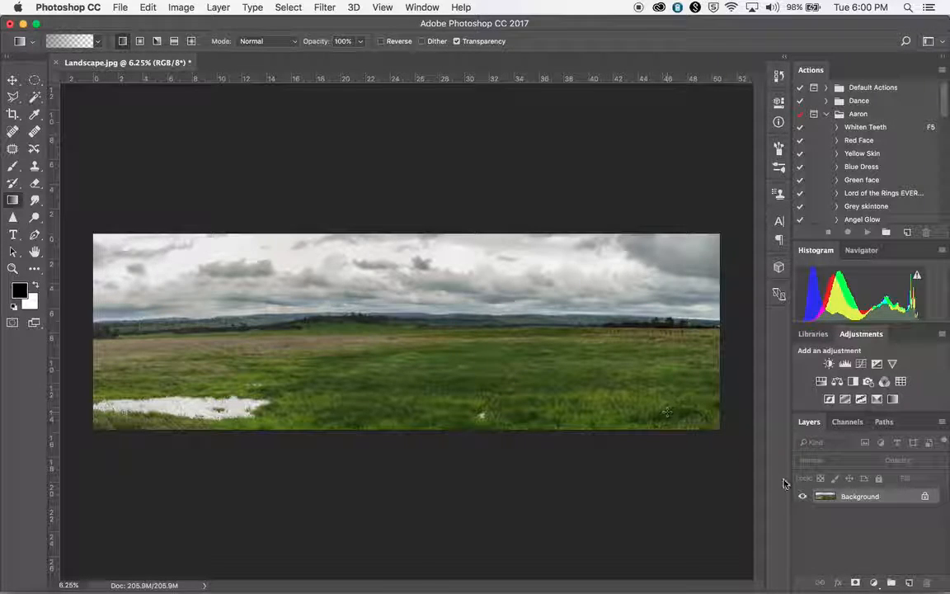
pyautogui.click(874, 582)
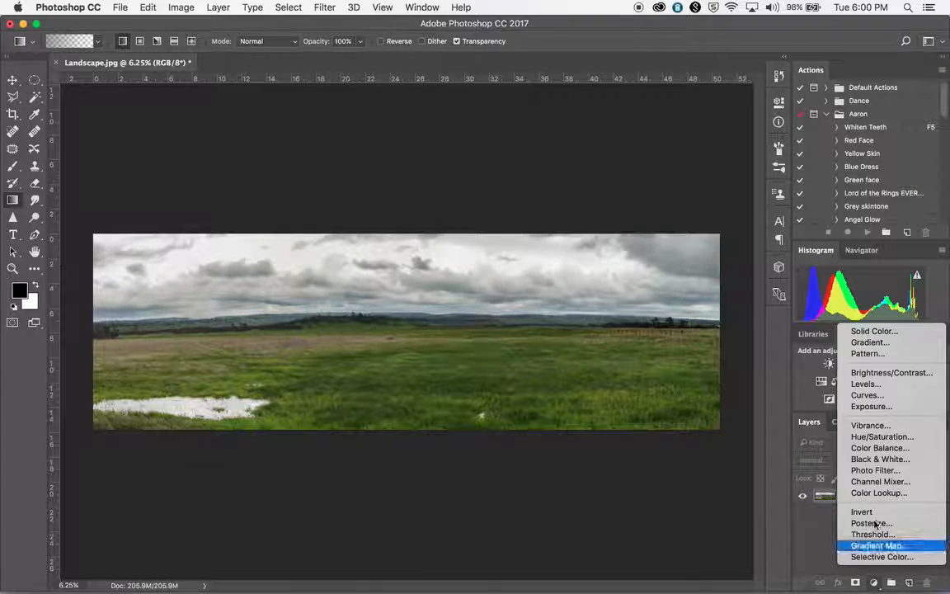
pyautogui.click(867, 395)
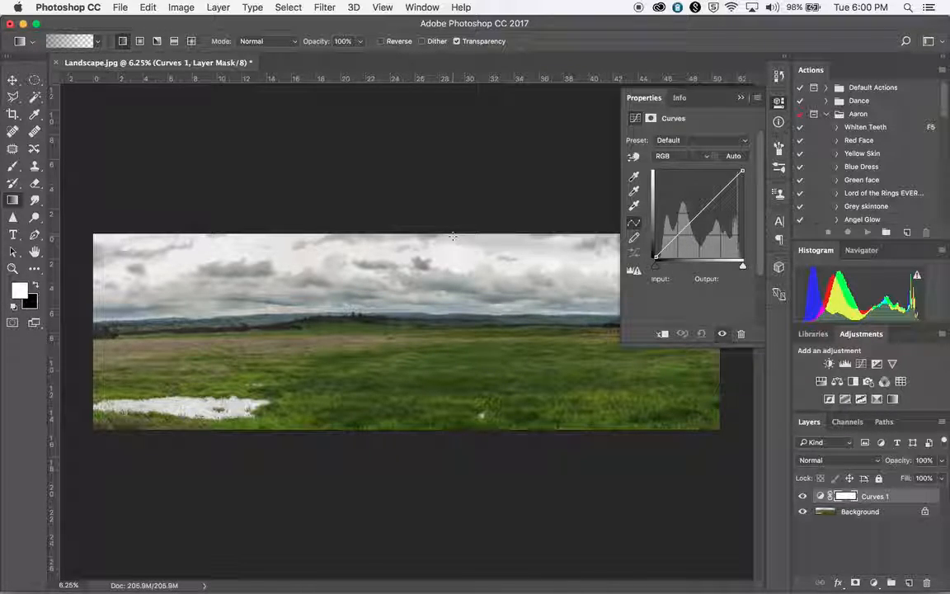
# Step: Raise the red channel's highlights with a curve point at input 177, output 205
pyautogui.click(707, 161)
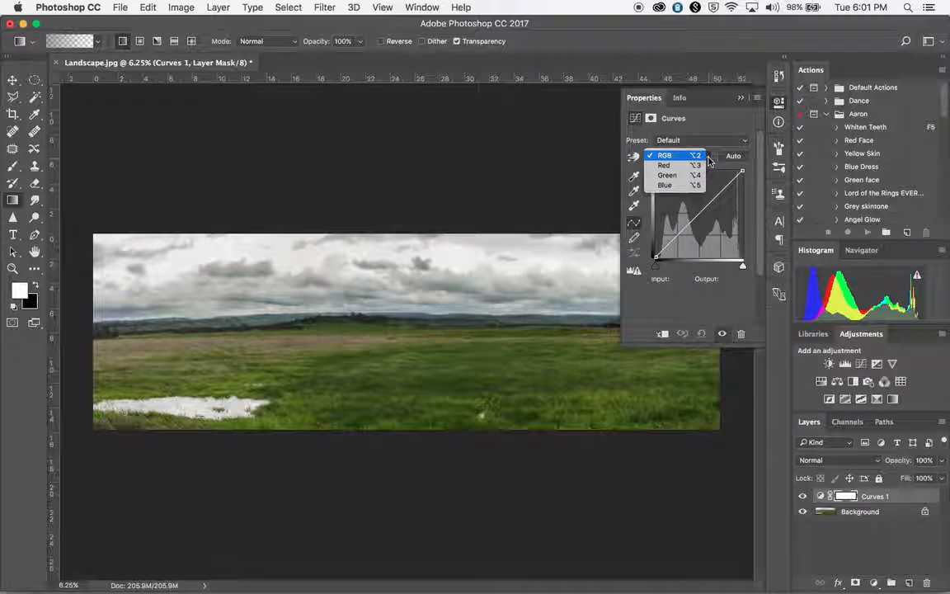
pyautogui.click(698, 167)
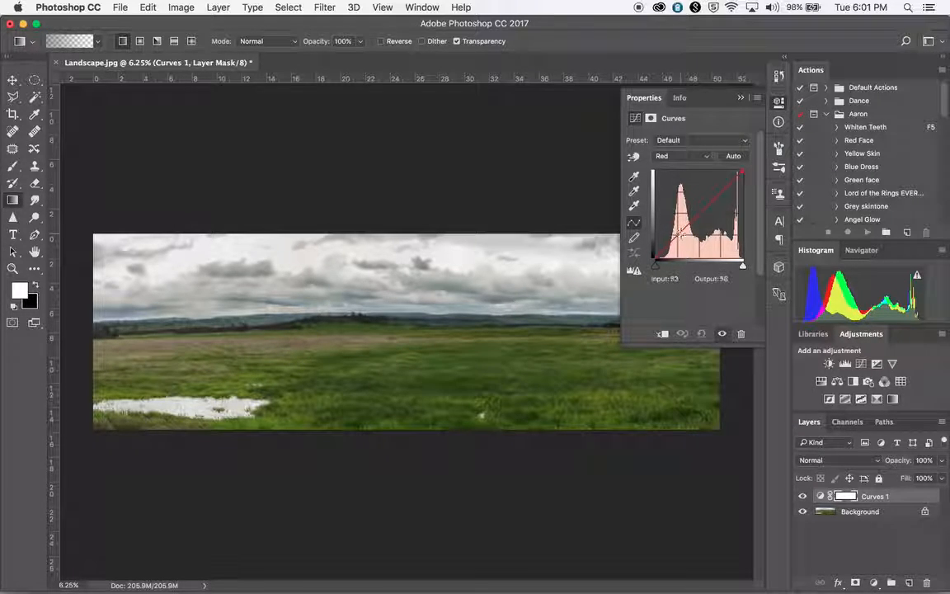
pyautogui.click(718, 196)
pyautogui.moveTo(718, 196); pyautogui.dragTo(697, 203)
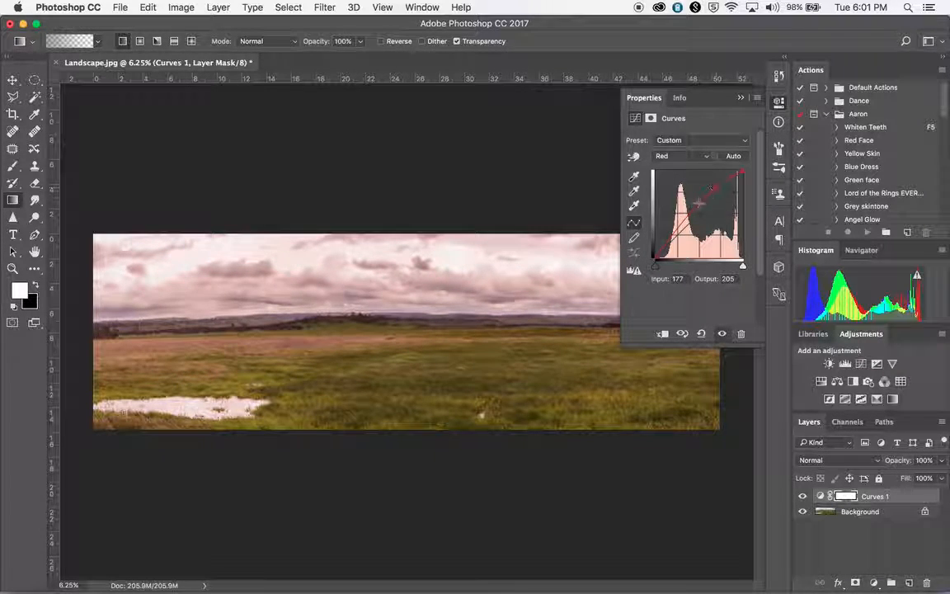
# Step: Add a shadow point to the red curve and adjust it to input 65, output 70 to limit the red in the grass
pyautogui.click(672, 233)
pyautogui.press('Down')
pyautogui.press('Down')
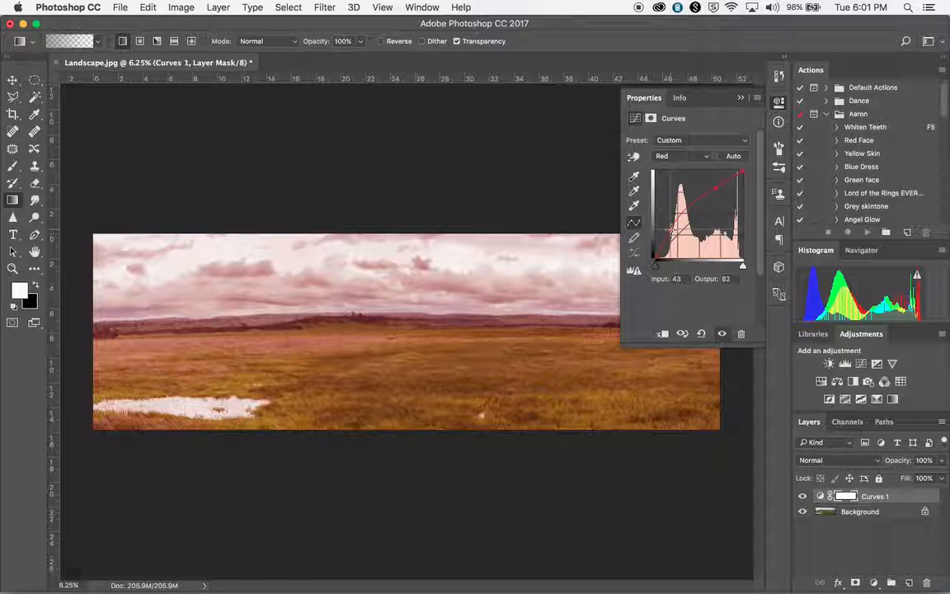
pyautogui.hotkey('shift', 'Right')
pyautogui.hotkey('shift', 'Right')
pyautogui.press('Right')
pyautogui.press('Right')
pyautogui.hotkey('shift', 'Down')
pyautogui.hotkey('shift', 'Down')
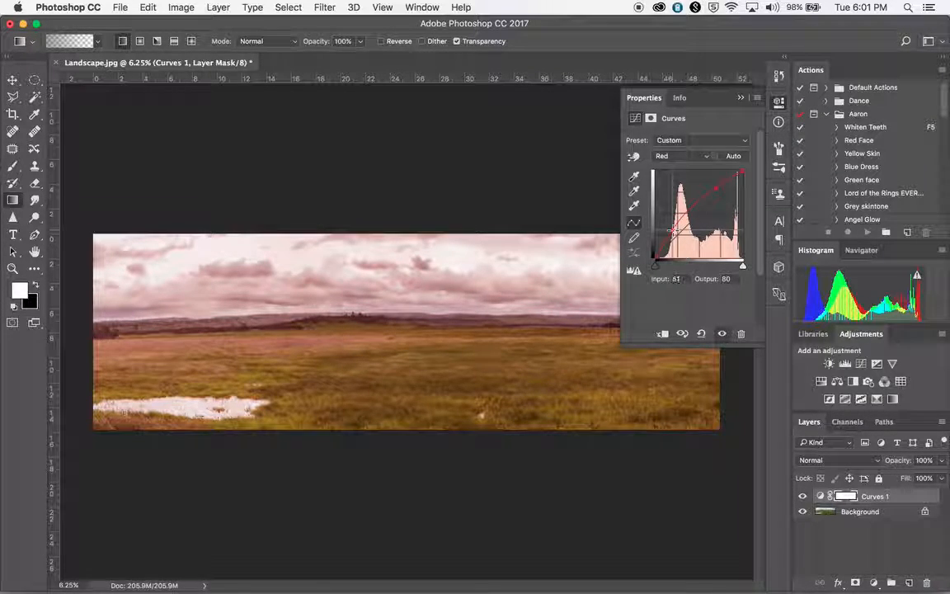
pyautogui.press('Left')
pyautogui.press('Left')
pyautogui.press('Left')
pyautogui.press('Left')
pyautogui.press('Up')
pyautogui.press('Up')
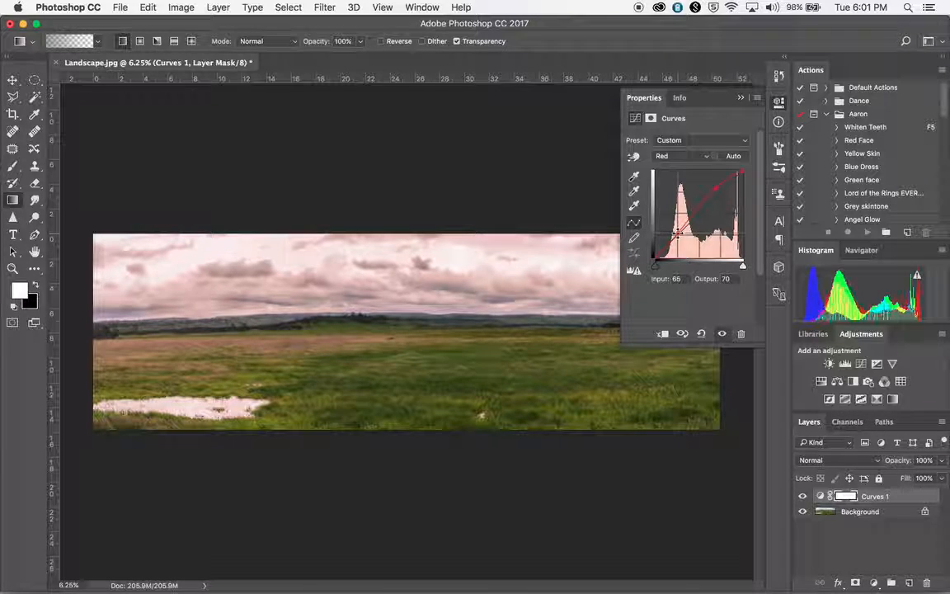
# Step: Lower the red curve's highlight point to input 198, output 174 and raise its shadow point to input 59, output 82
pyautogui.moveTo(718, 187); pyautogui.dragTo(724, 196)
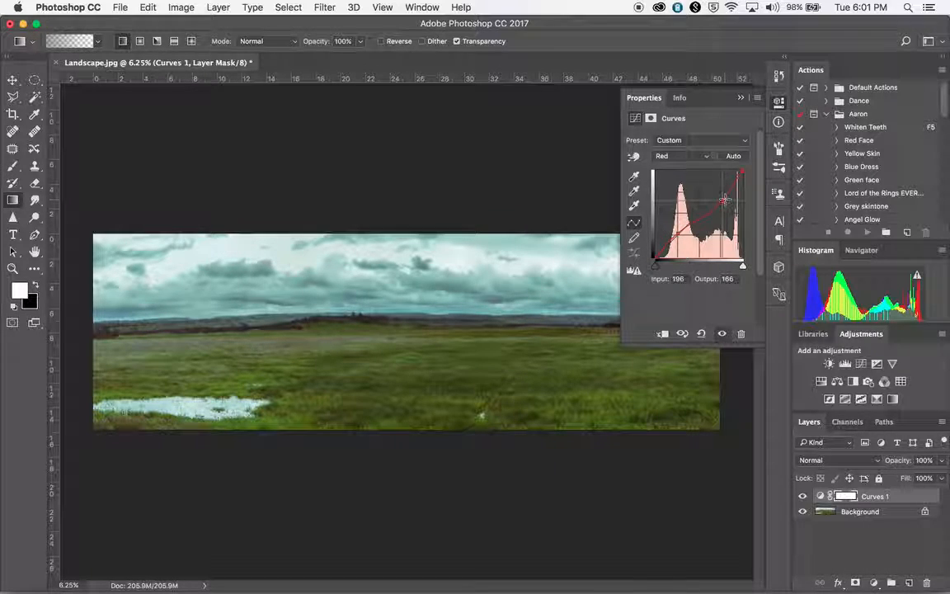
pyautogui.click(682, 230)
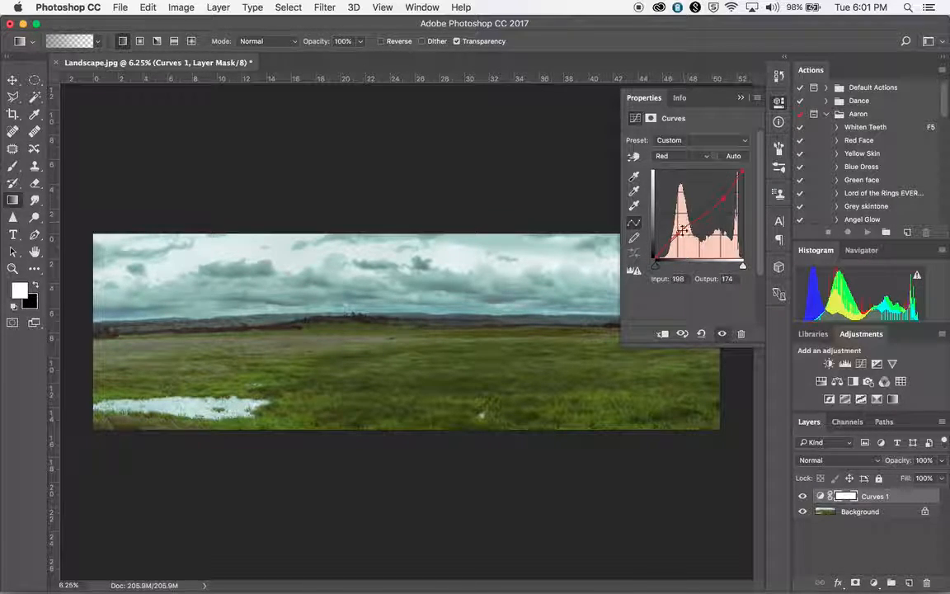
pyautogui.moveTo(676, 233); pyautogui.dragTo(673, 231)
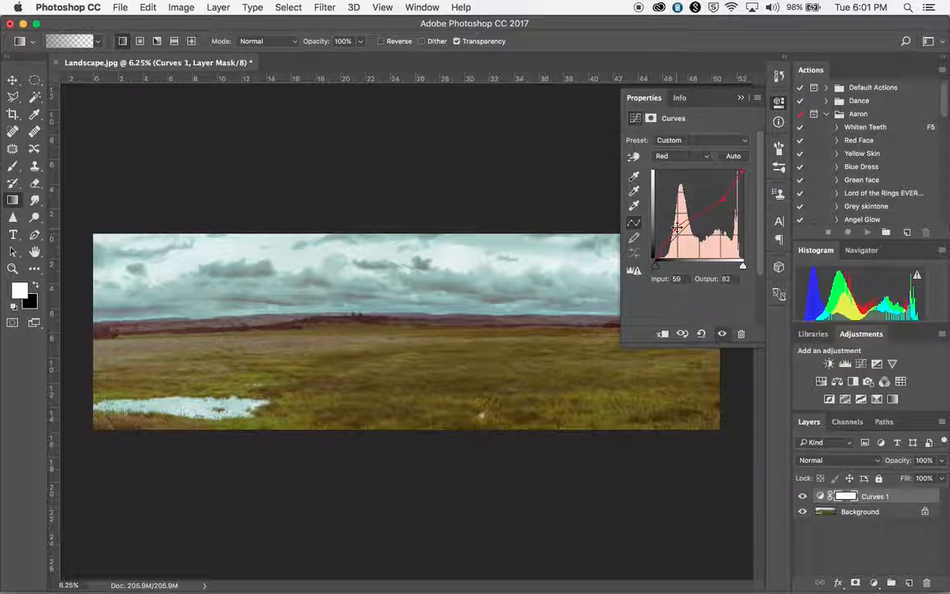
# Step: Lower the blue channel's highlights to input 197, output 168 and raise its shadows to input 57, output 88
pyautogui.click(699, 156)
pyautogui.click(693, 178)
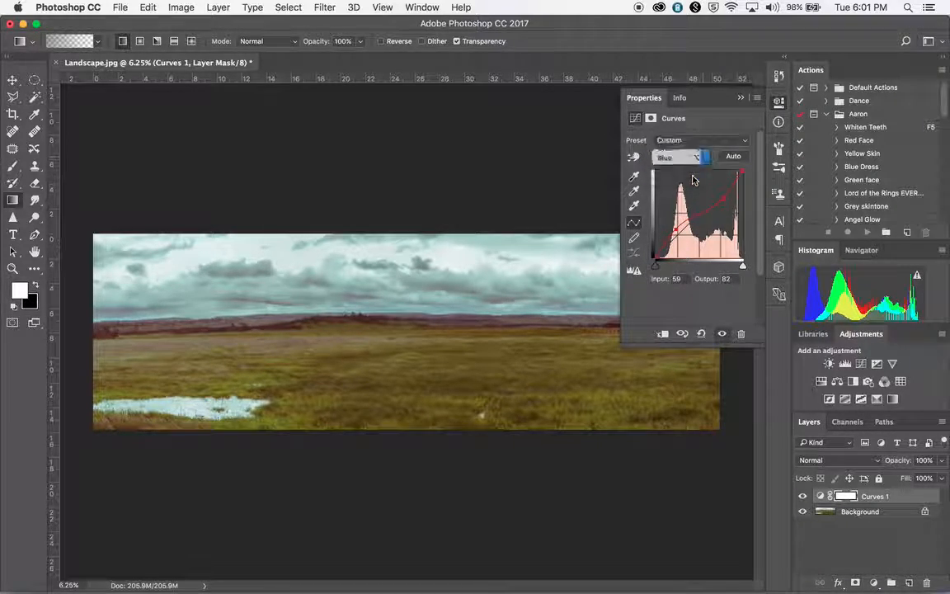
pyautogui.moveTo(721, 193); pyautogui.dragTo(721, 200)
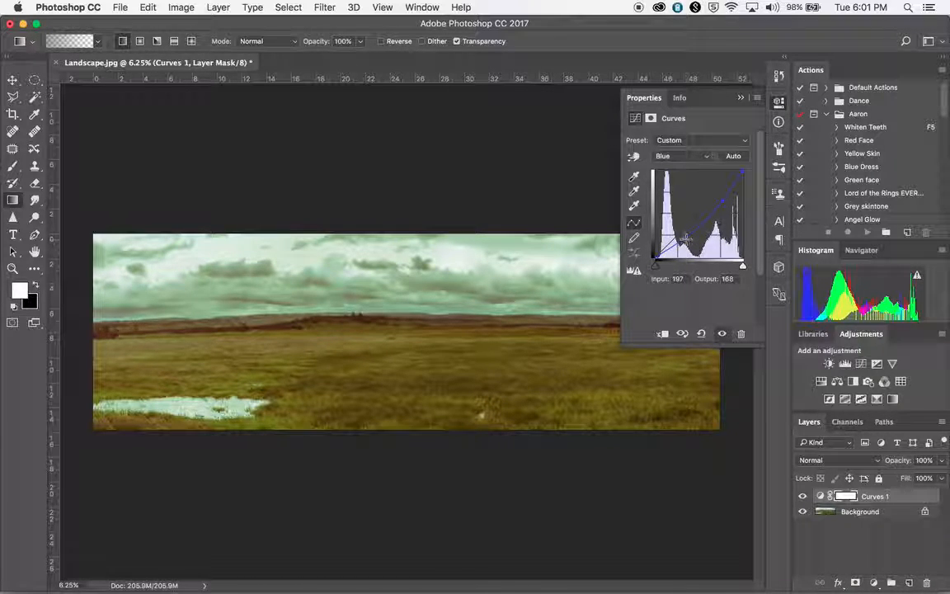
pyautogui.click(680, 236)
pyautogui.moveTo(680, 236); pyautogui.dragTo(674, 227)
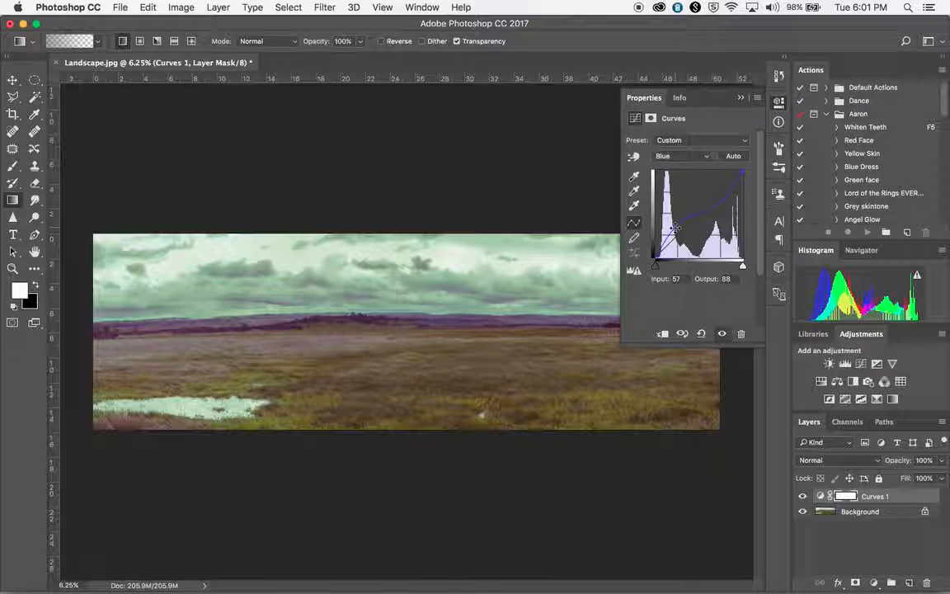
# Step: Reset the Curves adjustment, raise the red highlights to output 201 and add a red shadow point at input 64, output 74
pyautogui.click(701, 334)
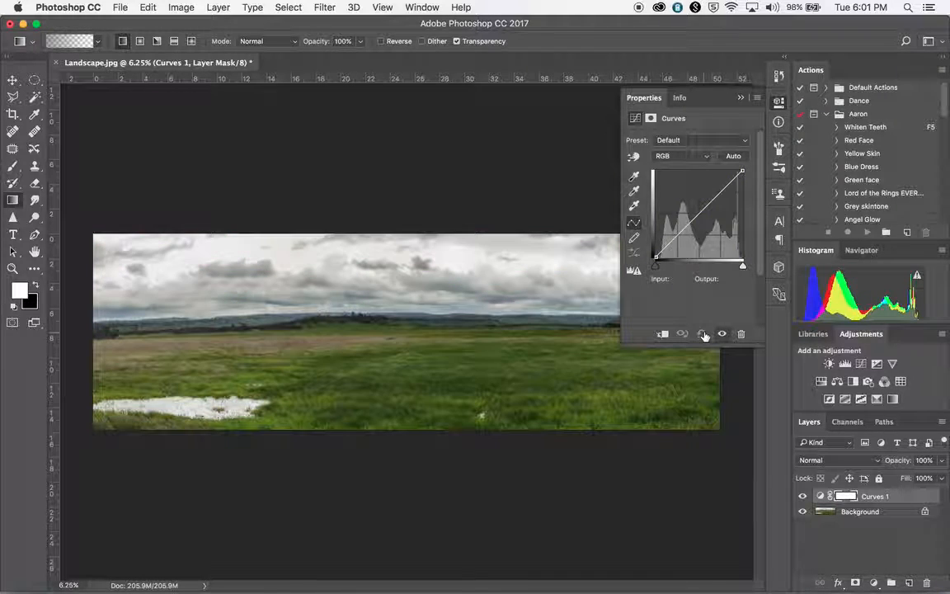
pyautogui.click(706, 156)
pyautogui.click(668, 165)
pyautogui.click(719, 192)
pyautogui.moveTo(719, 191); pyautogui.dragTo(711, 189)
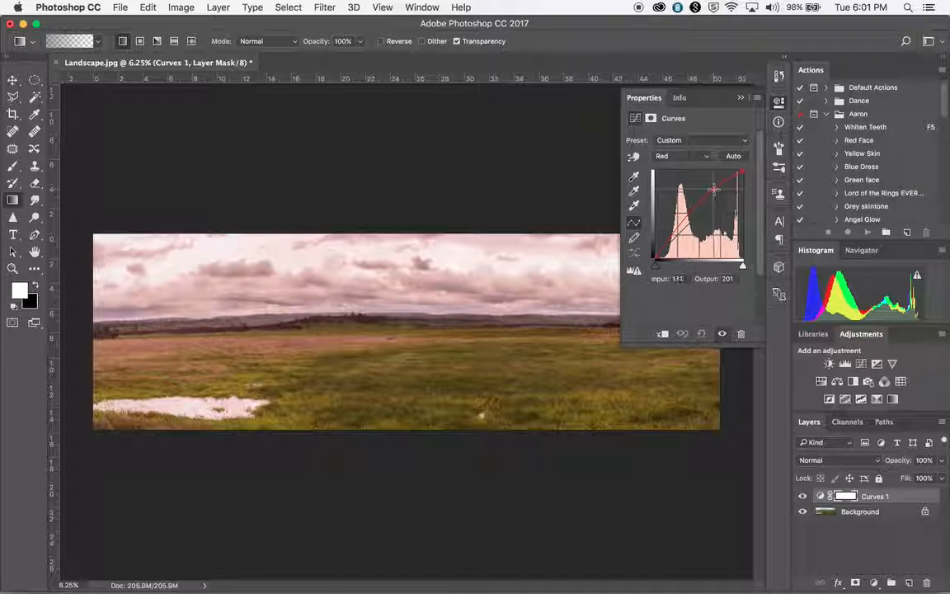
pyautogui.click(675, 233)
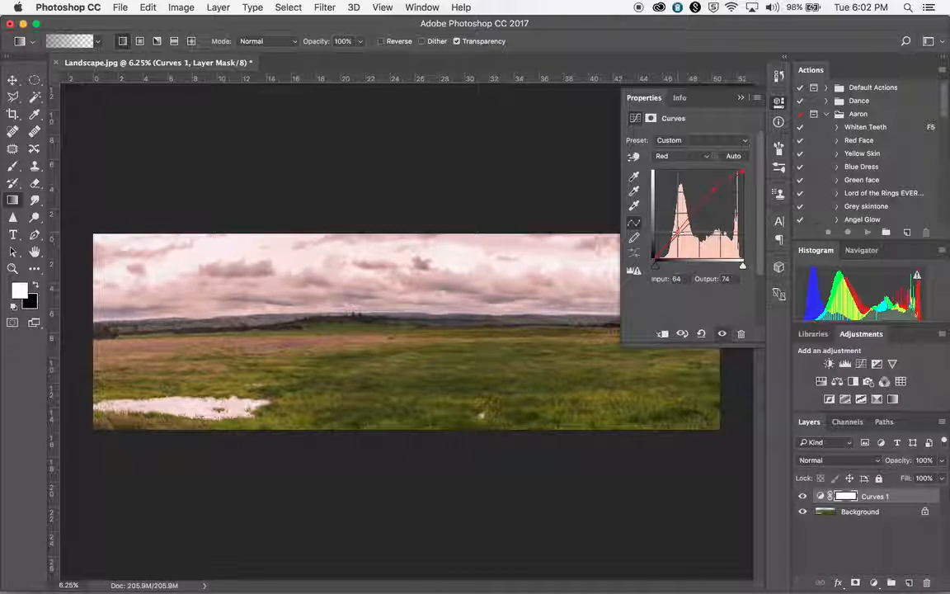
# Step: Lower the green channel's highlights slightly and add a green shadow point at input 64, output 68
pyautogui.click(705, 155)
pyautogui.click(699, 166)
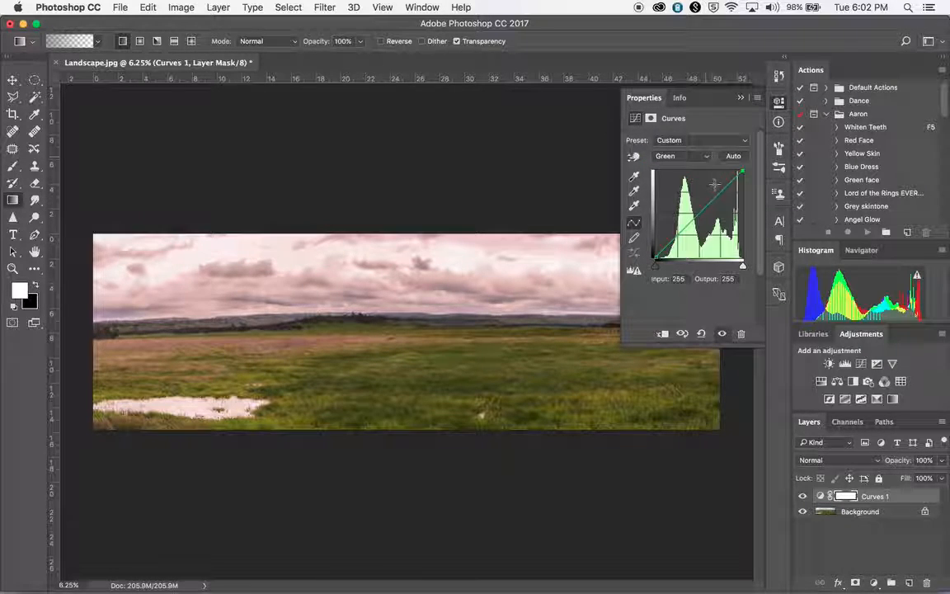
pyautogui.moveTo(719, 193); pyautogui.dragTo(720, 195)
pyautogui.moveTo(678, 235); pyautogui.dragTo(679, 232)
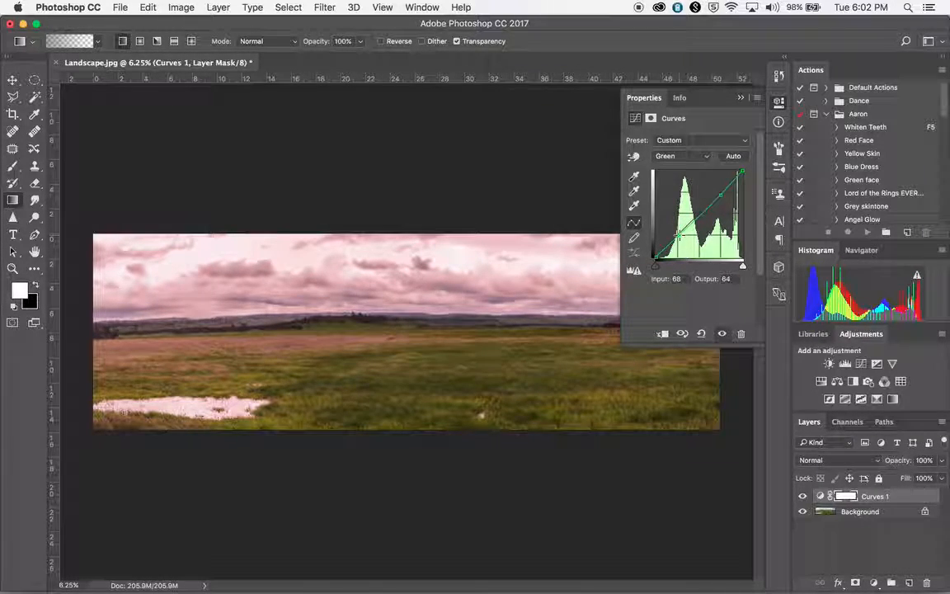
# Step: Add a blue highlight point at input 181, output 189 and a blue shadow point at input 74, output 62
pyautogui.click(700, 157)
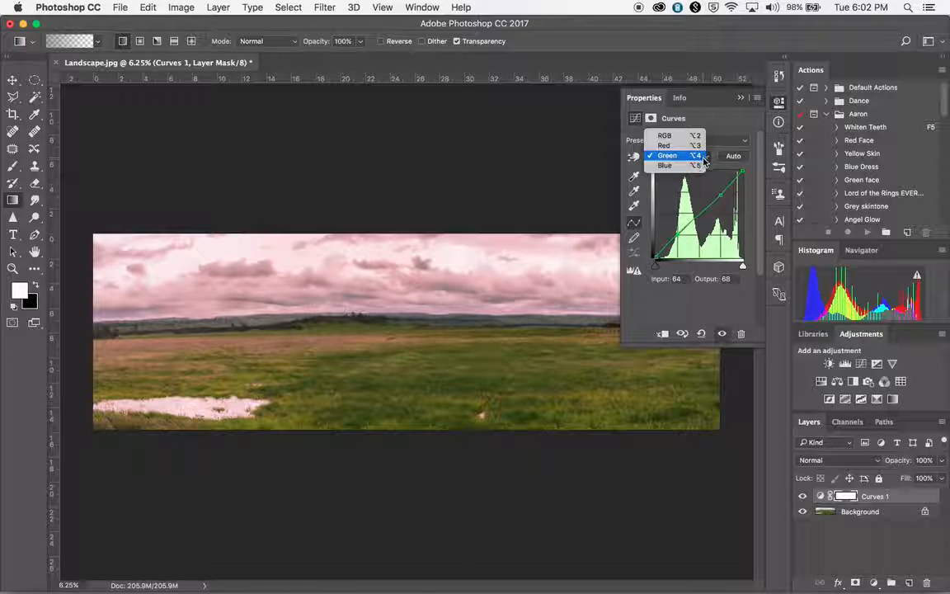
pyautogui.click(703, 165)
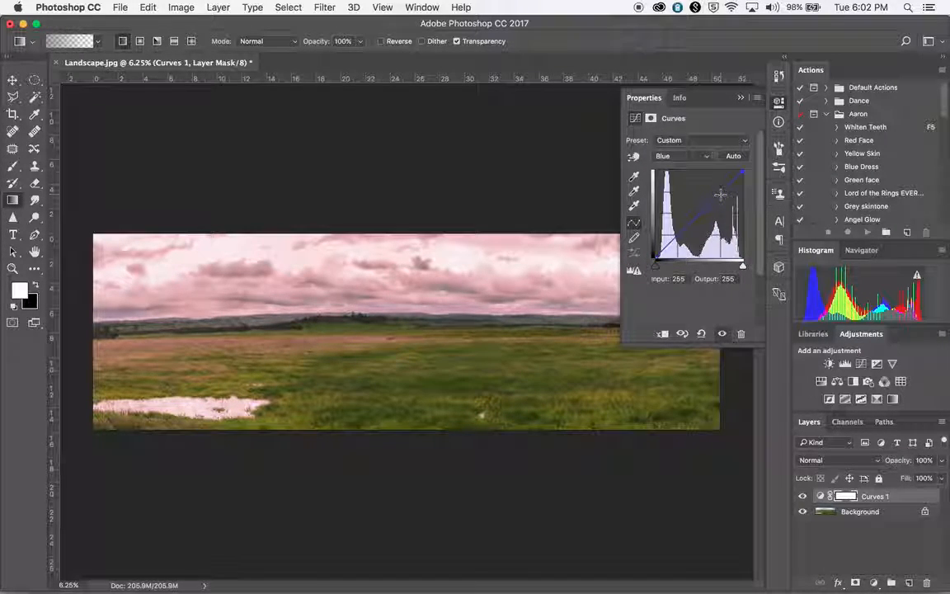
pyautogui.moveTo(719, 192); pyautogui.dragTo(719, 195)
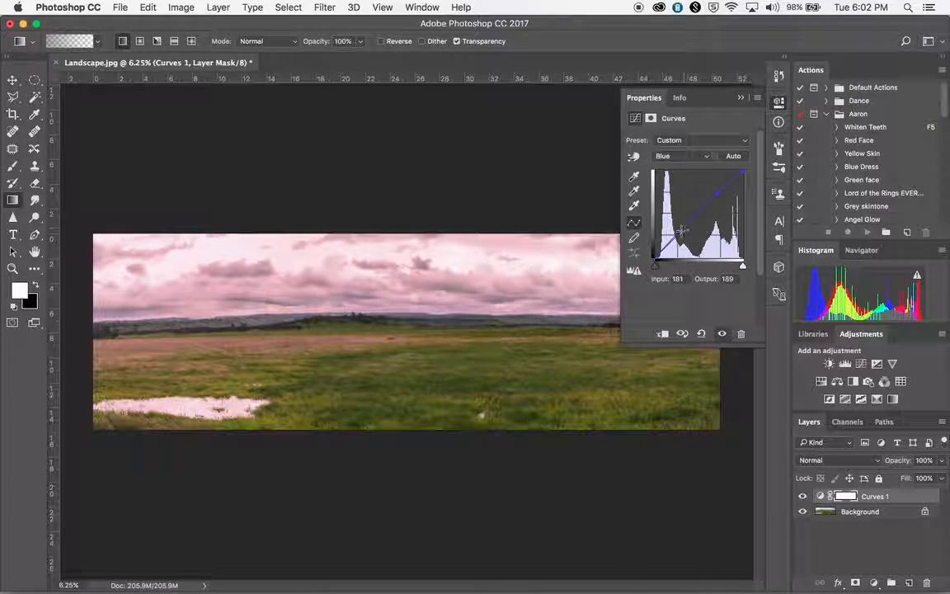
pyautogui.moveTo(684, 238); pyautogui.dragTo(672, 226)
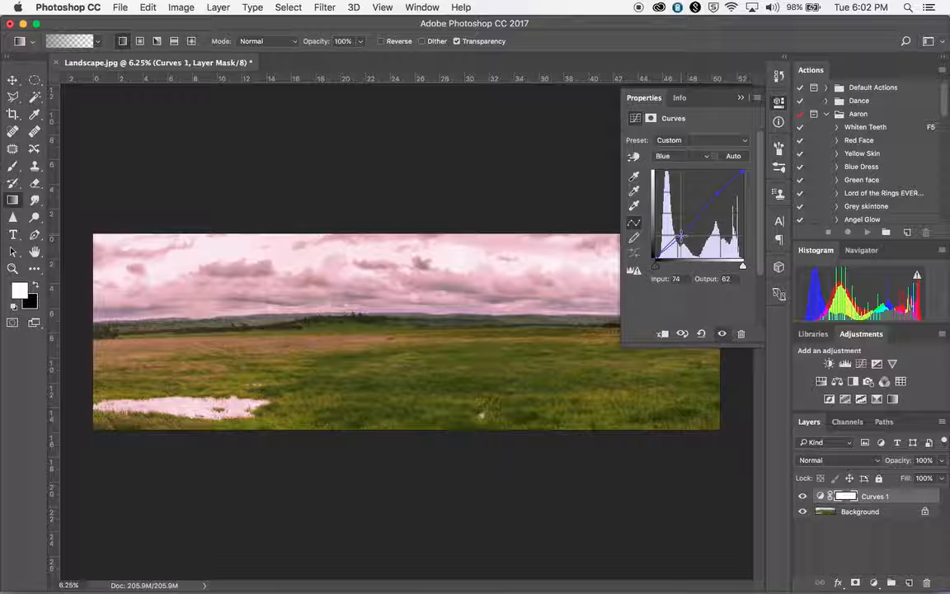
# Step: Reset the Curves adjustment and raise the red channel's highlights and shadows, with the shadow point at input 56, output 82
pyautogui.click(702, 333)
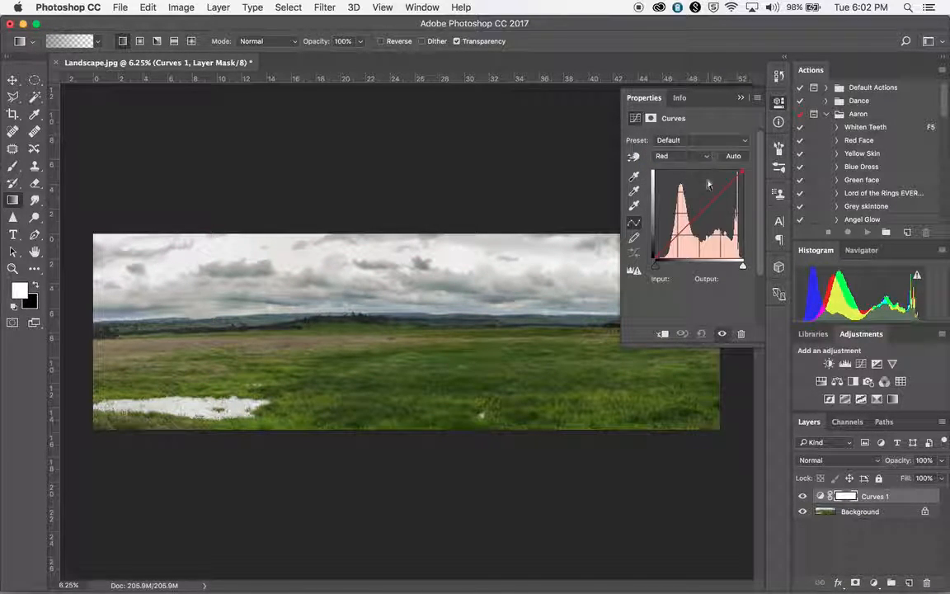
pyautogui.moveTo(718, 192); pyautogui.dragTo(673, 231)
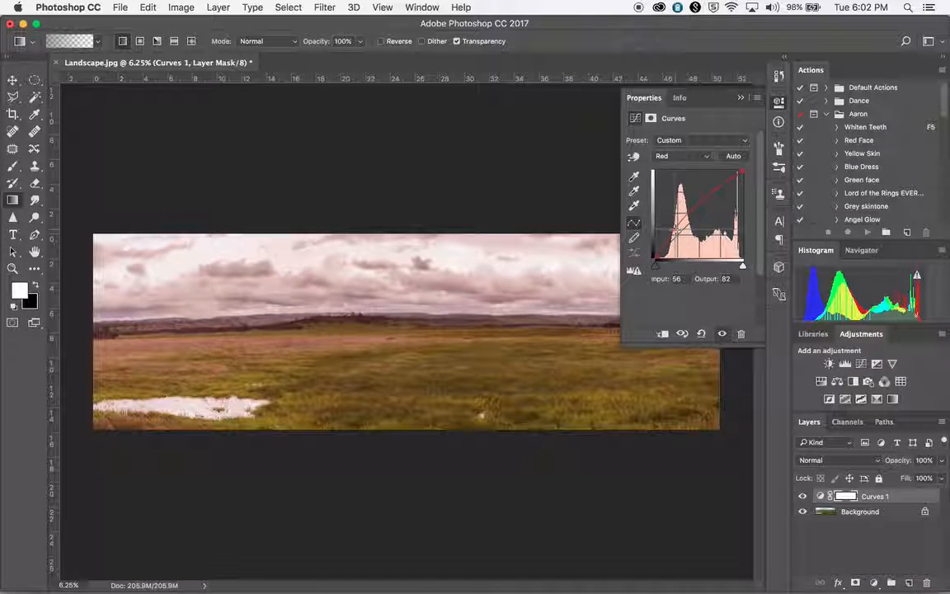
# Step: Add a blue highlight point at input 187, output 185 and a blue shadow point at input 68, output 78
pyautogui.click(703, 156)
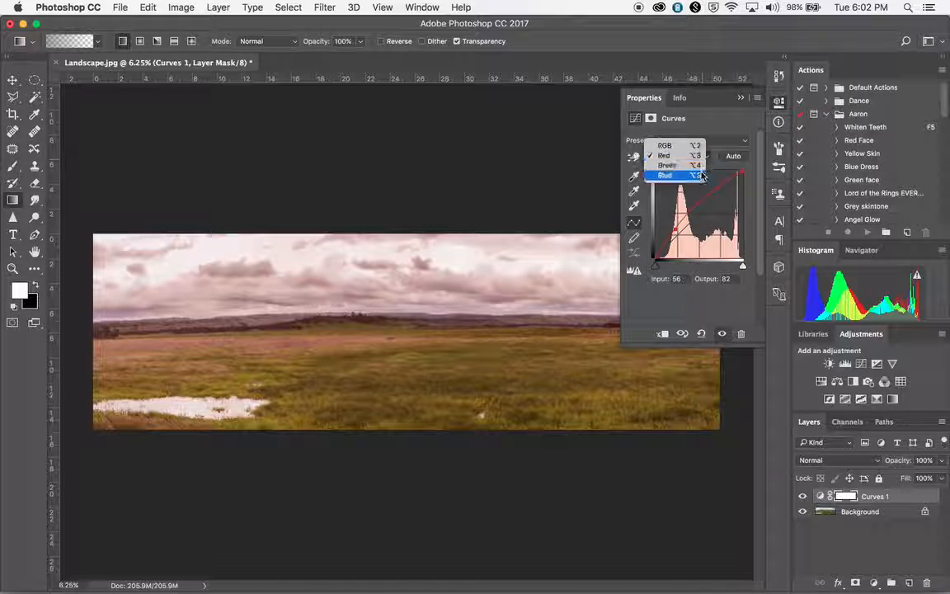
pyautogui.click(684, 176)
pyautogui.click(717, 192)
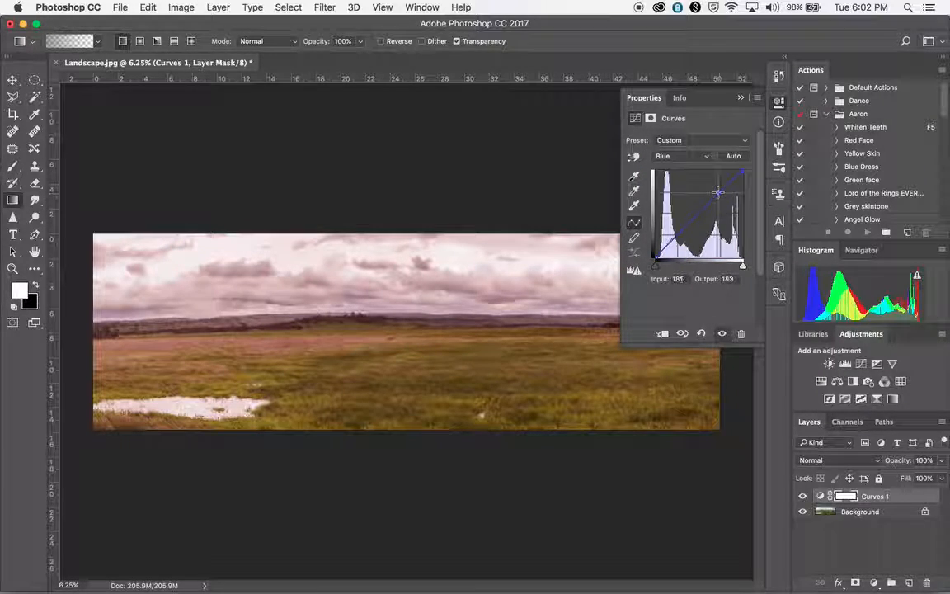
pyautogui.moveTo(715, 189); pyautogui.dragTo(718, 196)
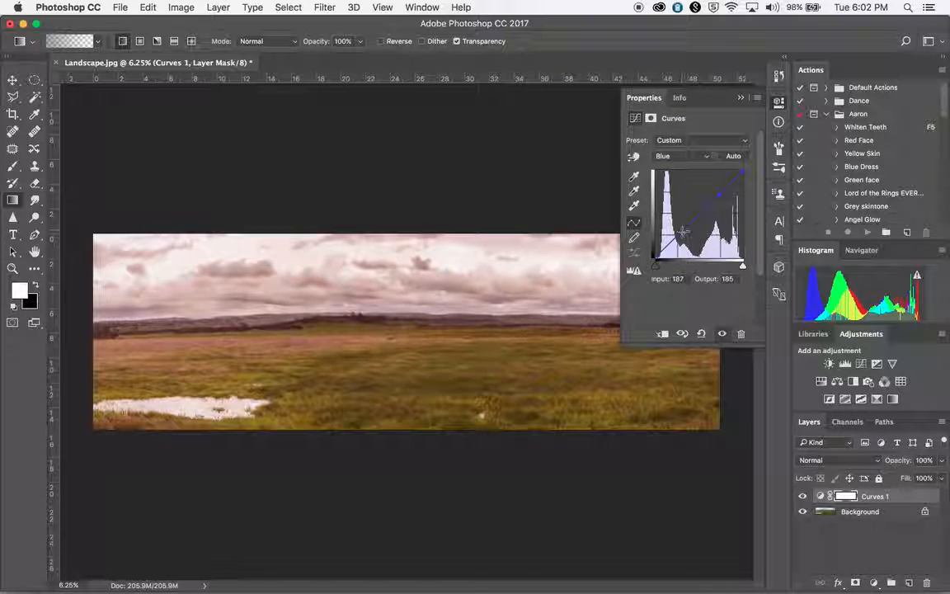
pyautogui.click(678, 232)
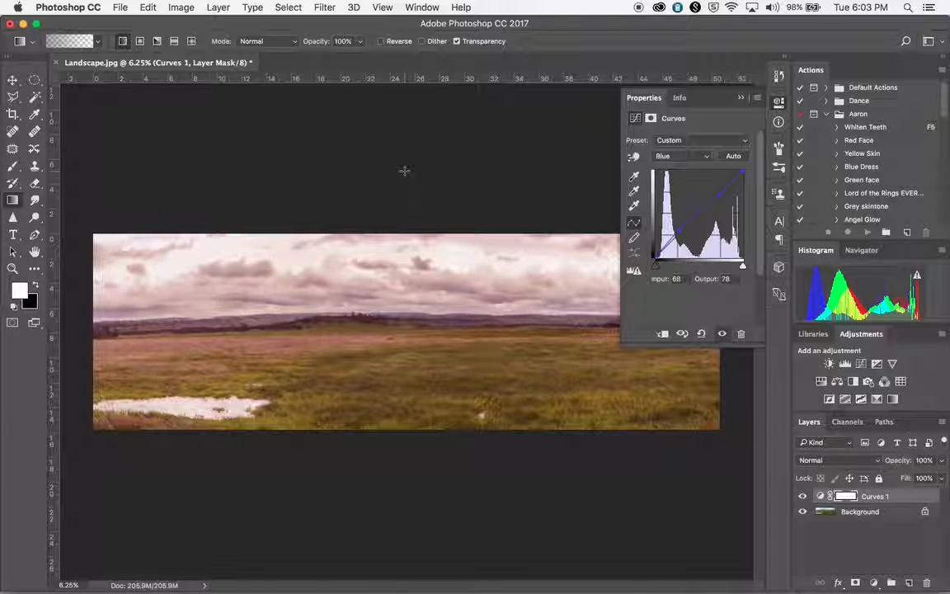
# Step: Collapse the Curves properties and merge the Curves 1 layer down into the Background
pyautogui.click(739, 98)
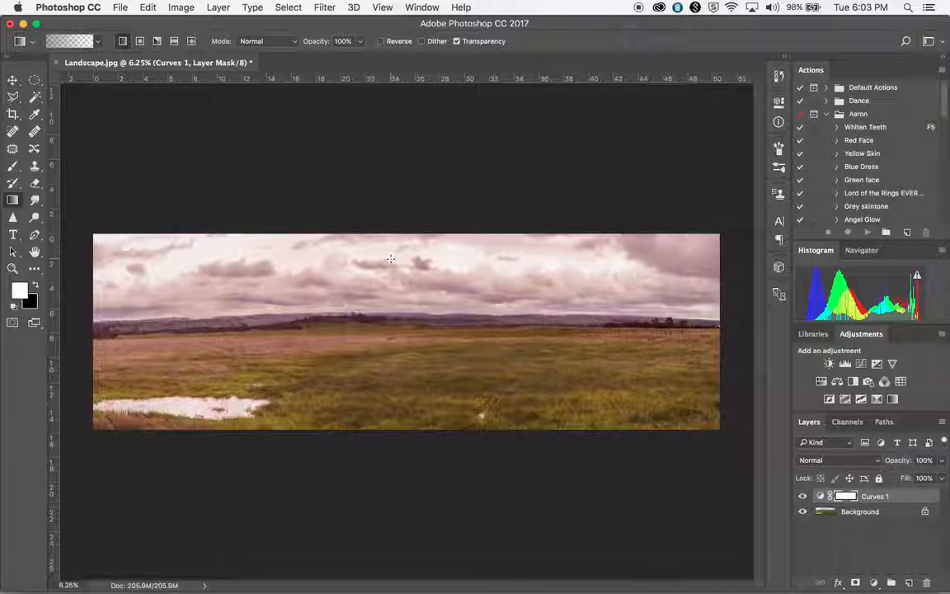
pyautogui.press('super+e')
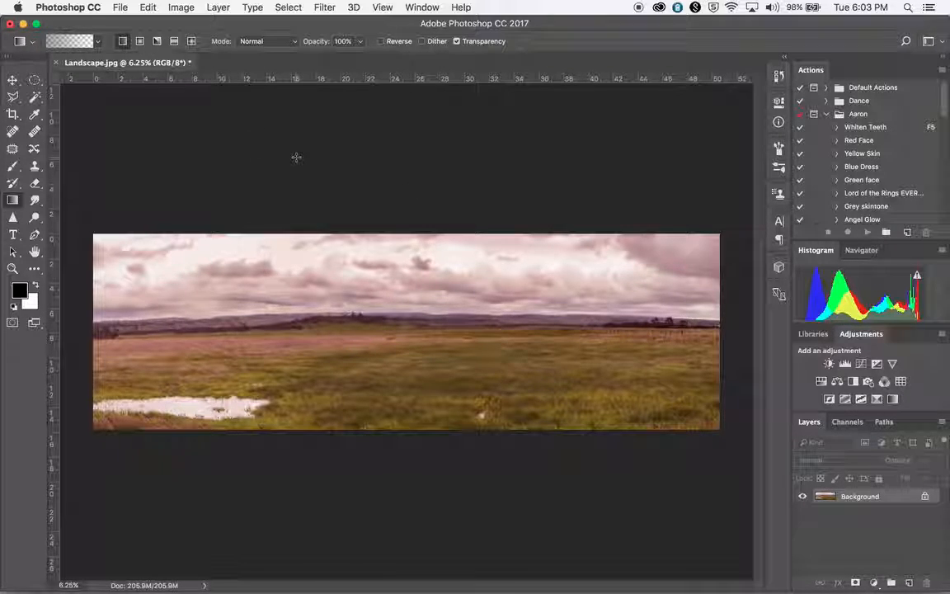
# Step: Resize the image to a resolution of 150 pixels/inch and a height of 15 inches, keeping the proportions
pyautogui.click(182, 7)
pyautogui.click(204, 110)
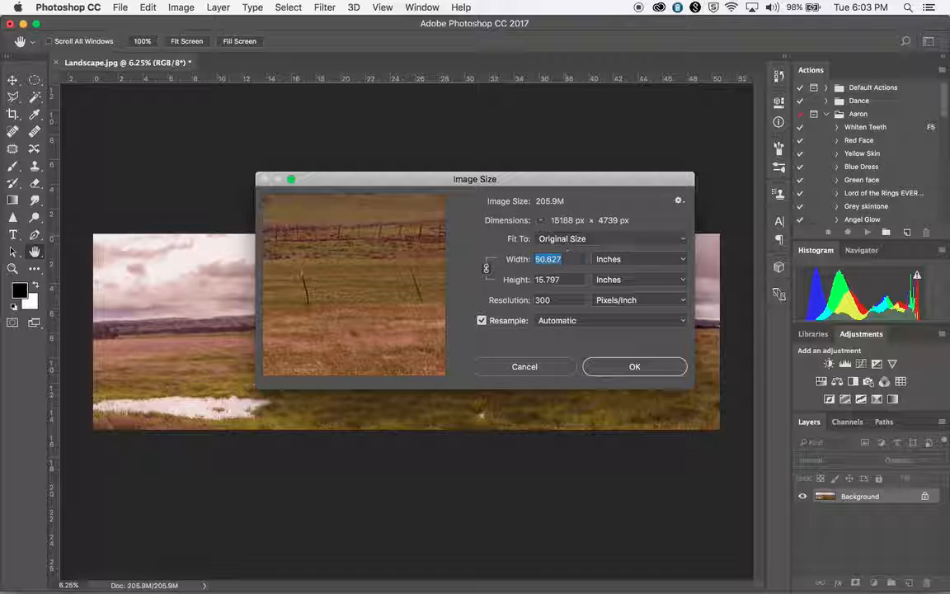
pyautogui.doubleClick(555, 300)
pyautogui.write('1')
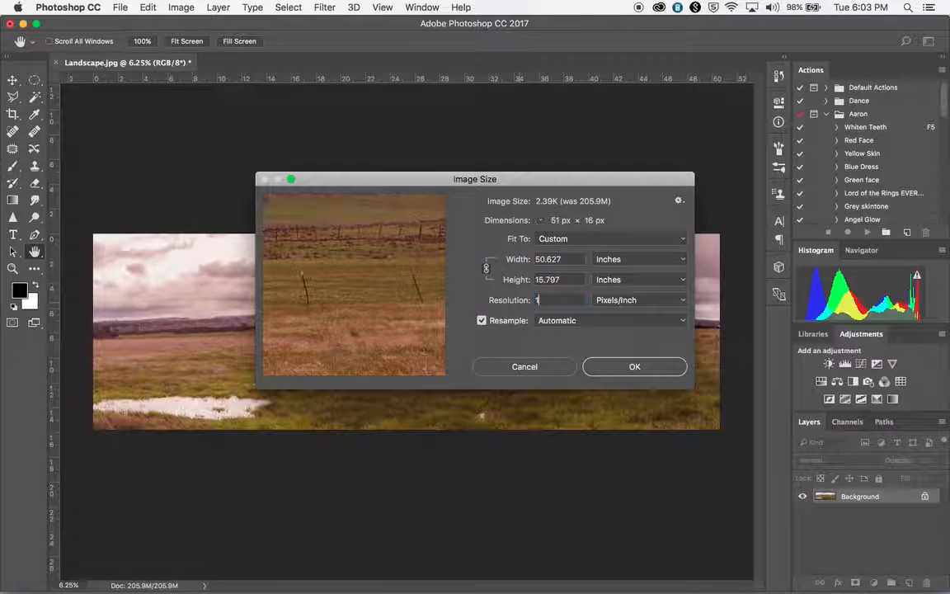
pyautogui.write('50')
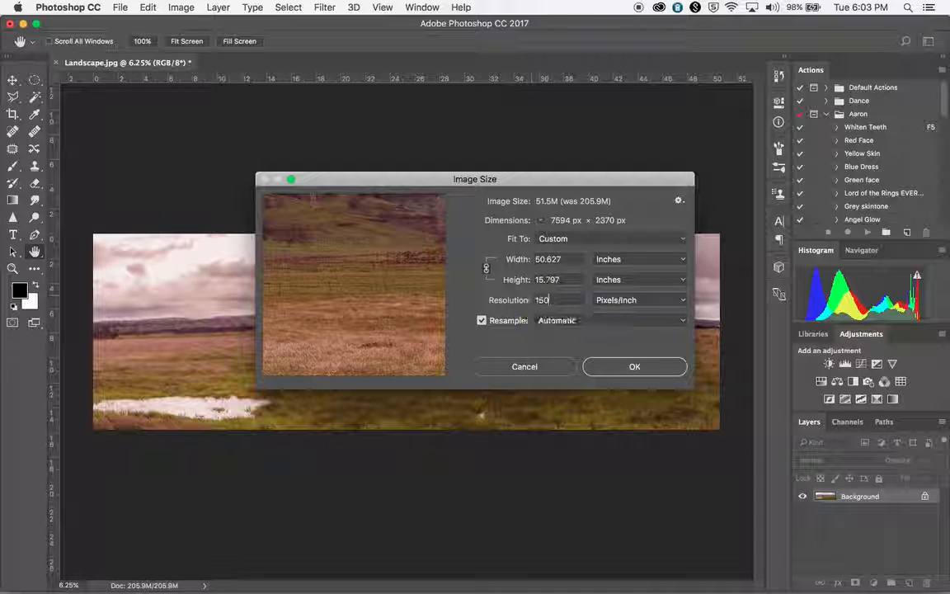
pyautogui.doubleClick(548, 280)
pyautogui.write('1')
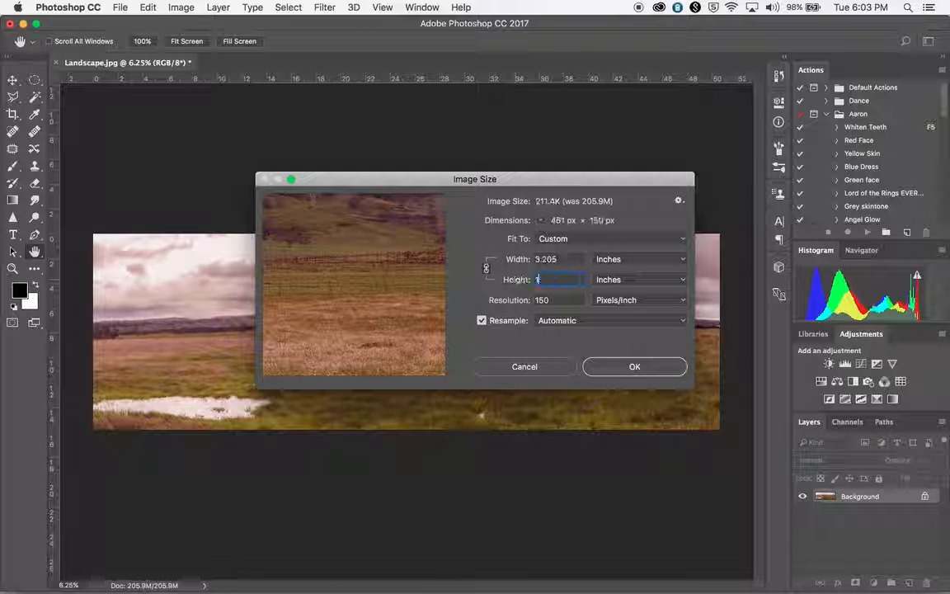
pyautogui.write('5')
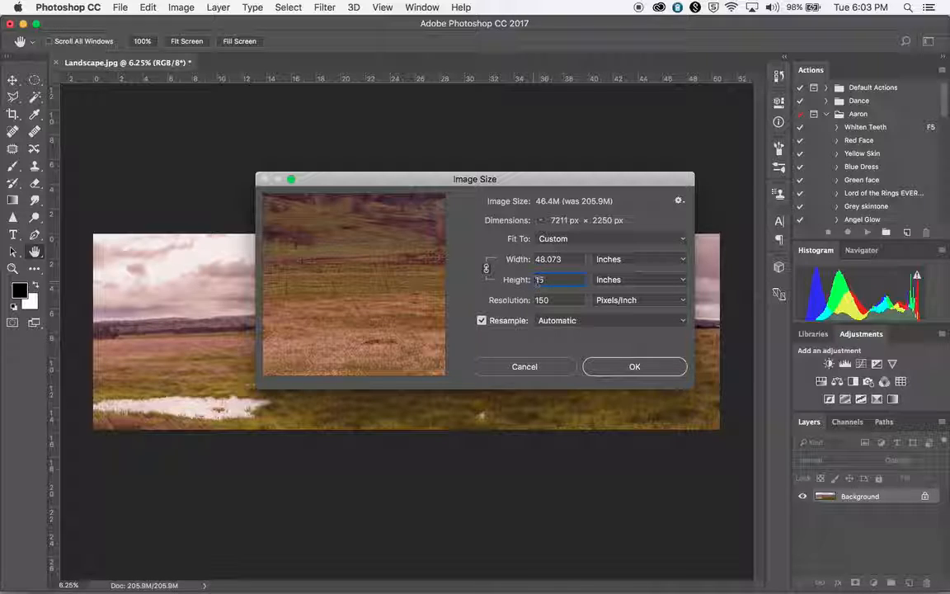
pyautogui.click(632, 365)
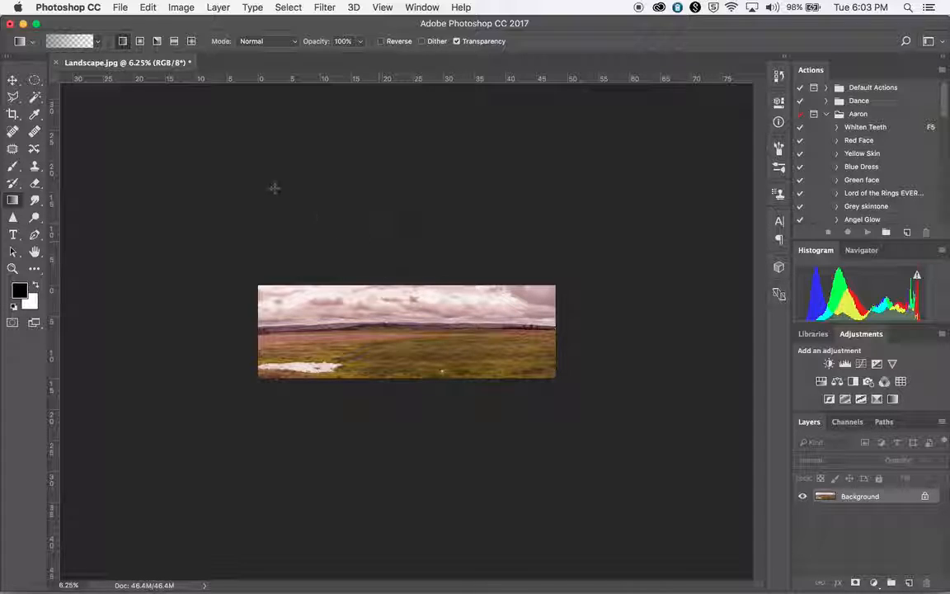
# Step: Enter MADT206_landscape_yourlastname.jpg as the name for saving a JPEG in the comp lesson folder, and cancel the save
pyautogui.click(120, 7)
pyautogui.click(145, 144)
pyautogui.write('MADT')
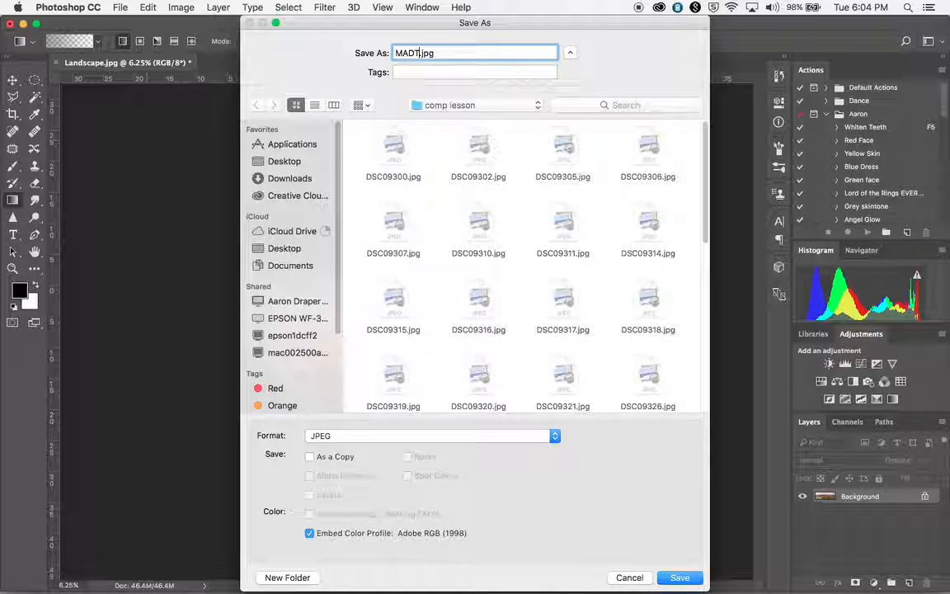
pyautogui.write('206_landscape')
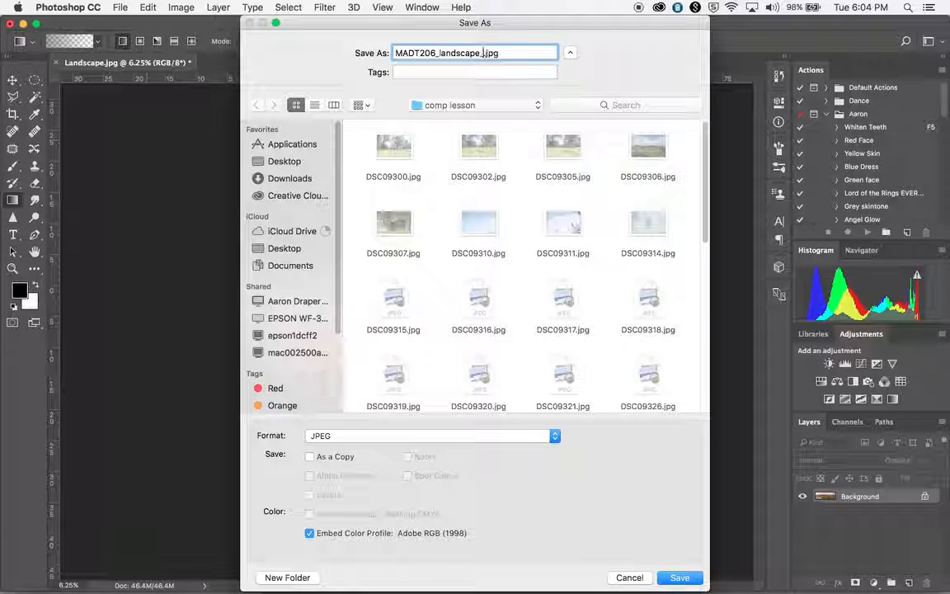
pyautogui.write('_Draper')
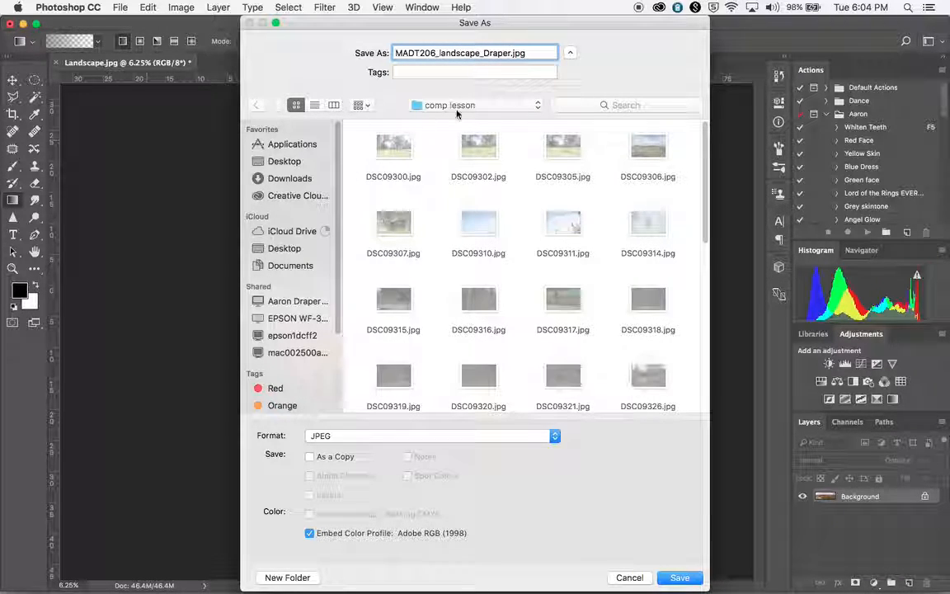
pyautogui.press('BackSpace')
pyautogui.press('BackSpace')
pyautogui.press('BackSpace')
pyautogui.press('BackSpace')
pyautogui.press('BackSpace')
pyautogui.press('BackSpace')
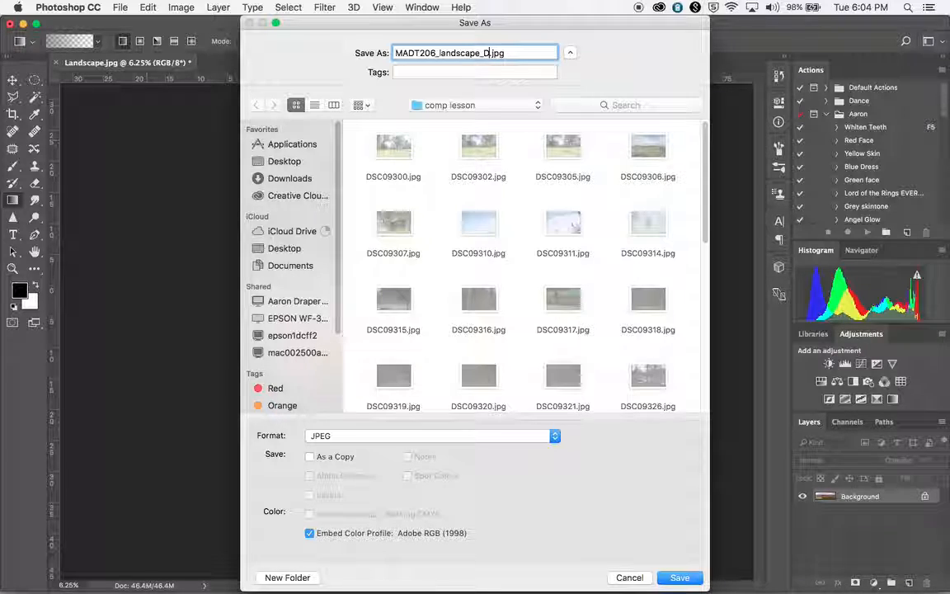
pyautogui.write('yourlastname')
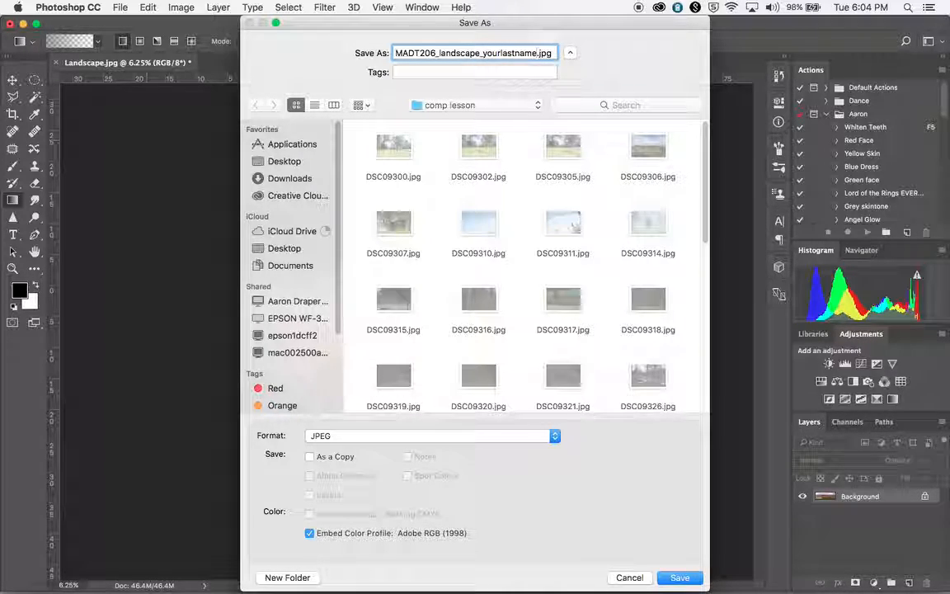
pyautogui.click(628, 576)
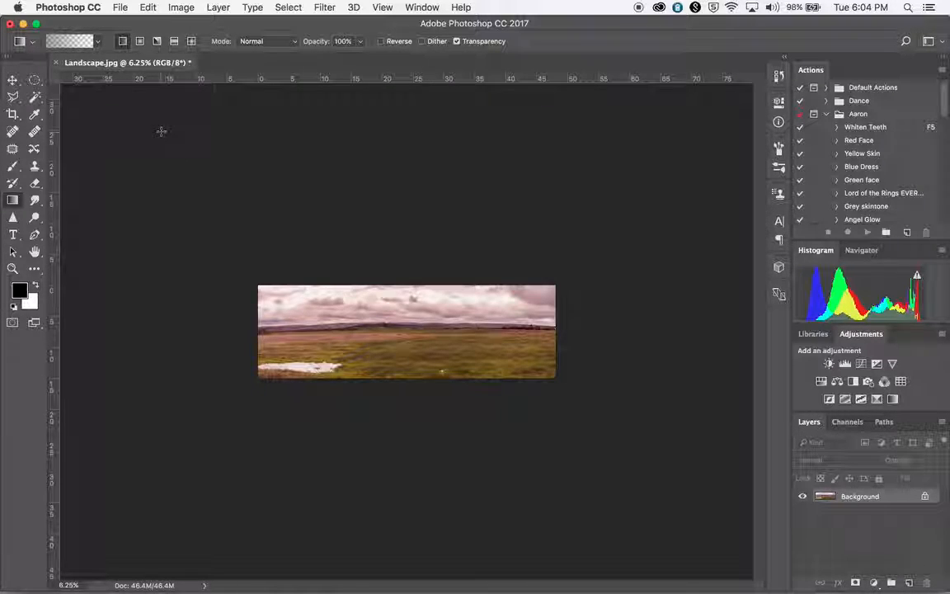
# Step: Switch to QuickTime Player and quit it to bring up the save prompt for the unsaved screen recording
pyautogui.moveTo(388, 590)
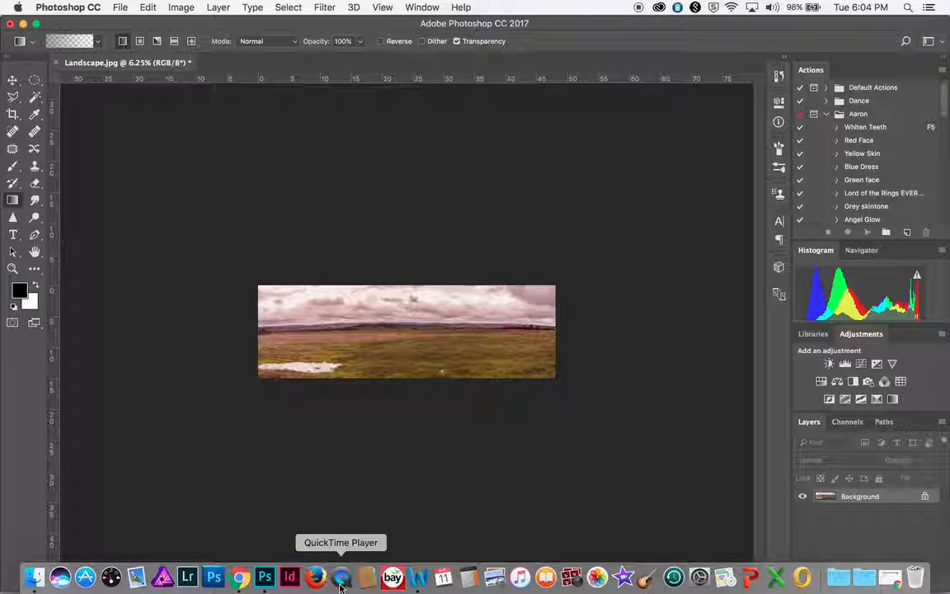
pyautogui.click(341, 577)
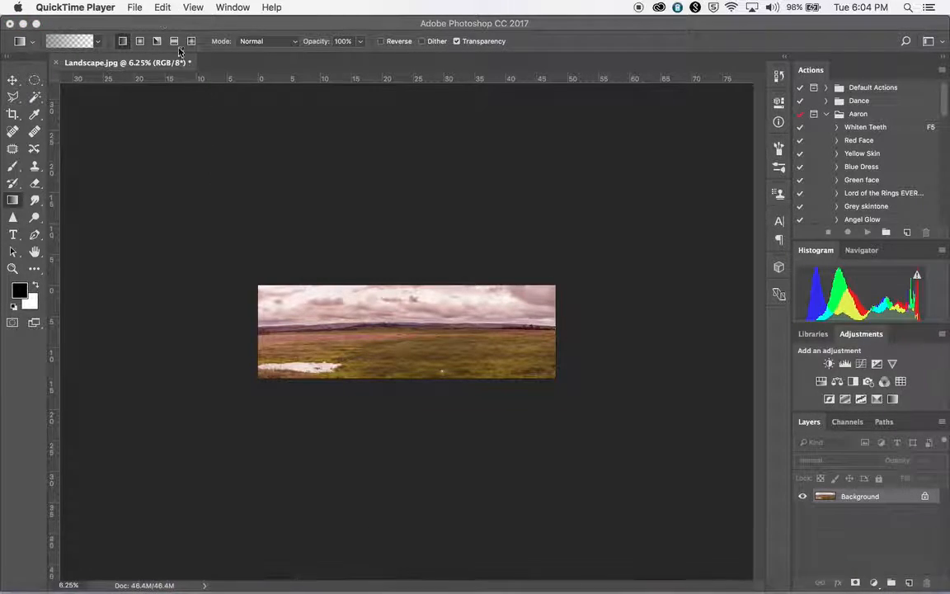
pyautogui.click(132, 7)
pyautogui.moveTo(74, 7)
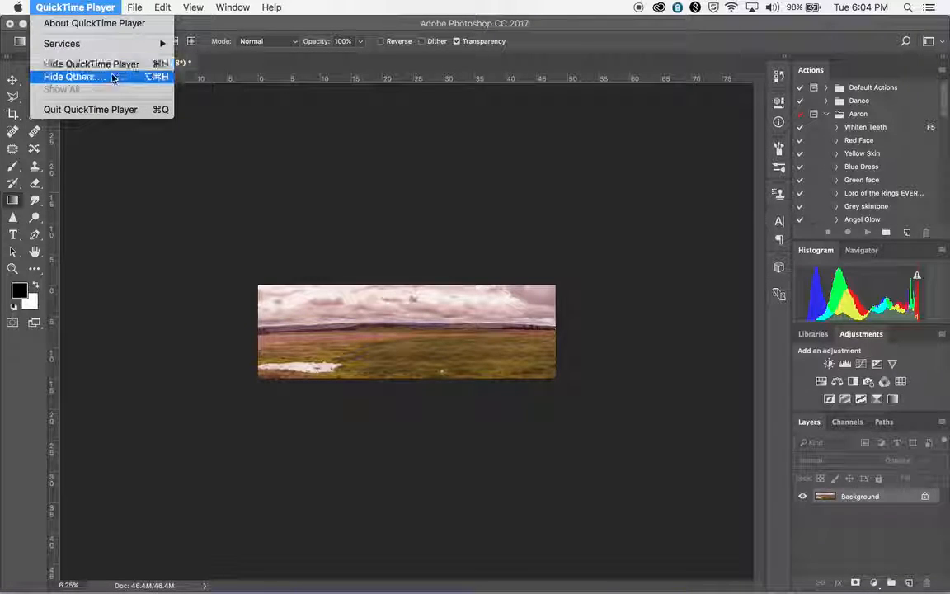
pyautogui.click(111, 109)
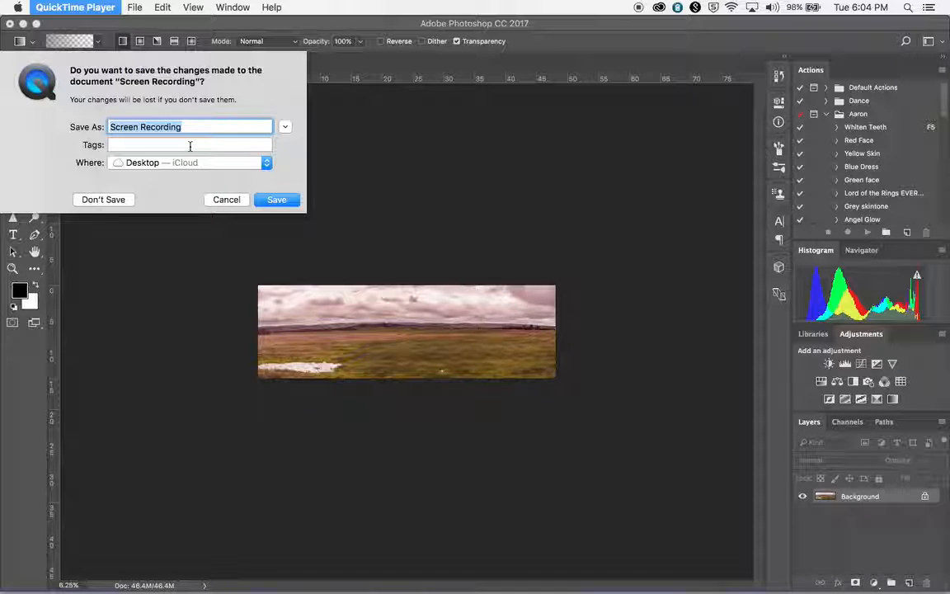
# Step: Enter ColorGrade Pano as the file name for saving the screen recording
pyautogui.write('C')
pyautogui.write('G')
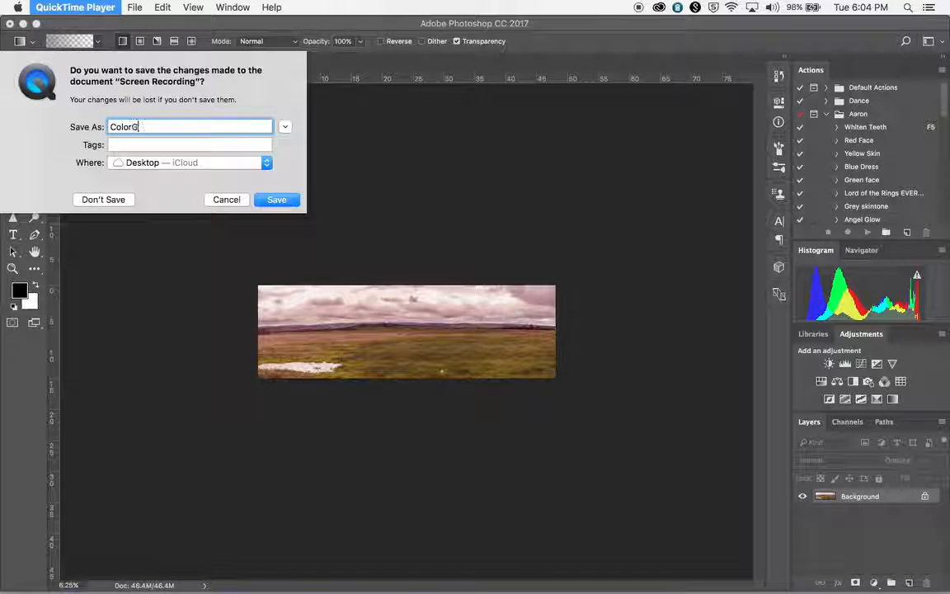
pyautogui.write('rade Pano')
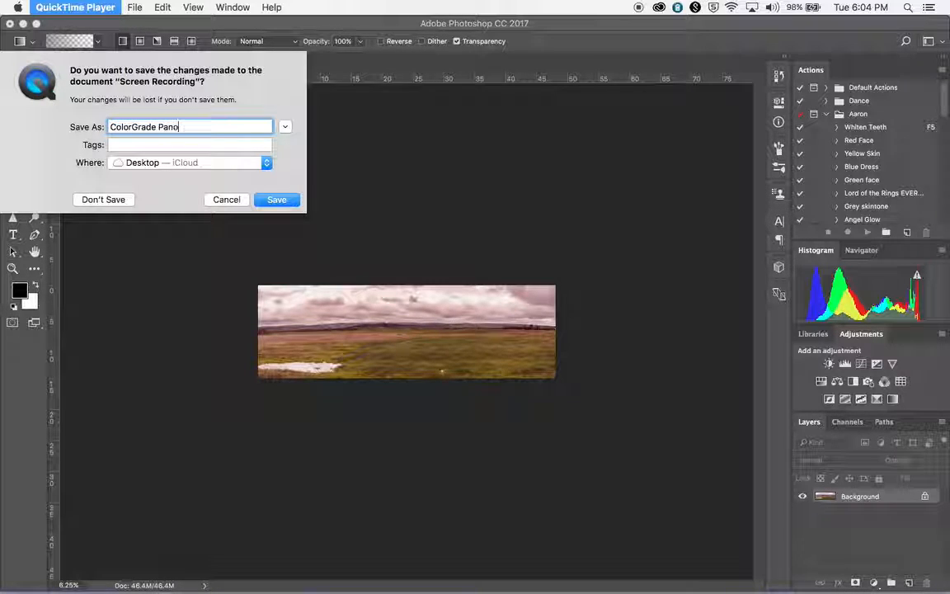